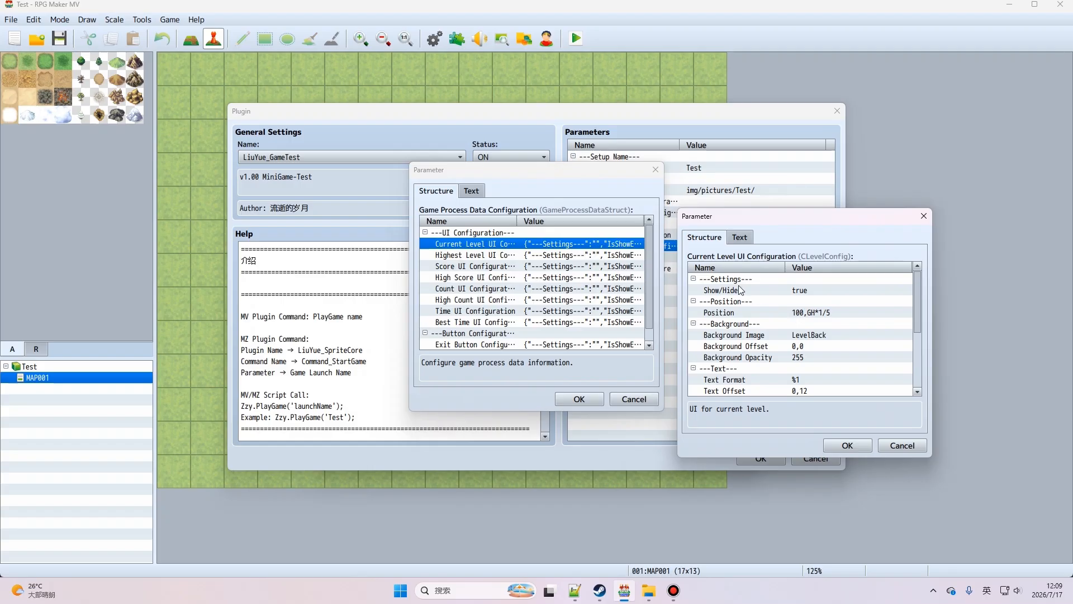
# Set the current level UI's Show/Hide condition to S[3] and confirm the entry.
pyautogui.doubleClick(800, 292)
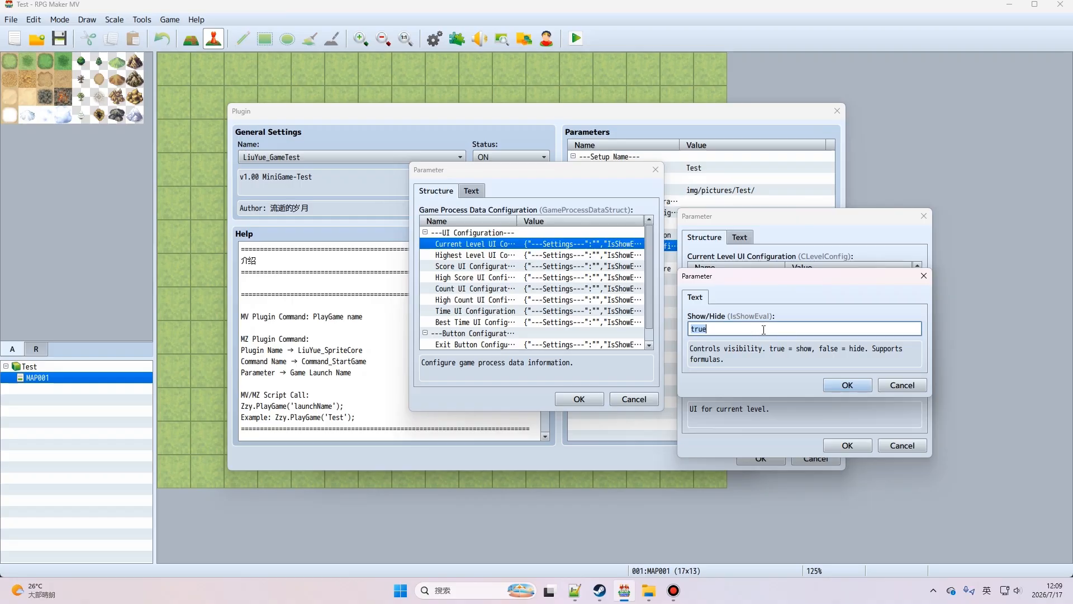
pyautogui.write('S[3]')
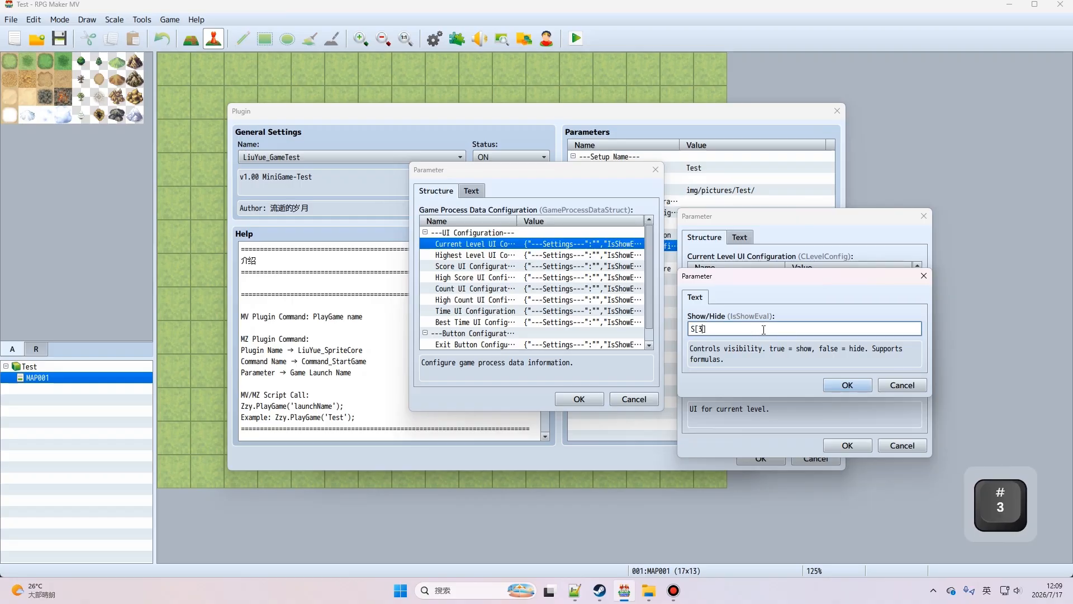
pyautogui.click(847, 386)
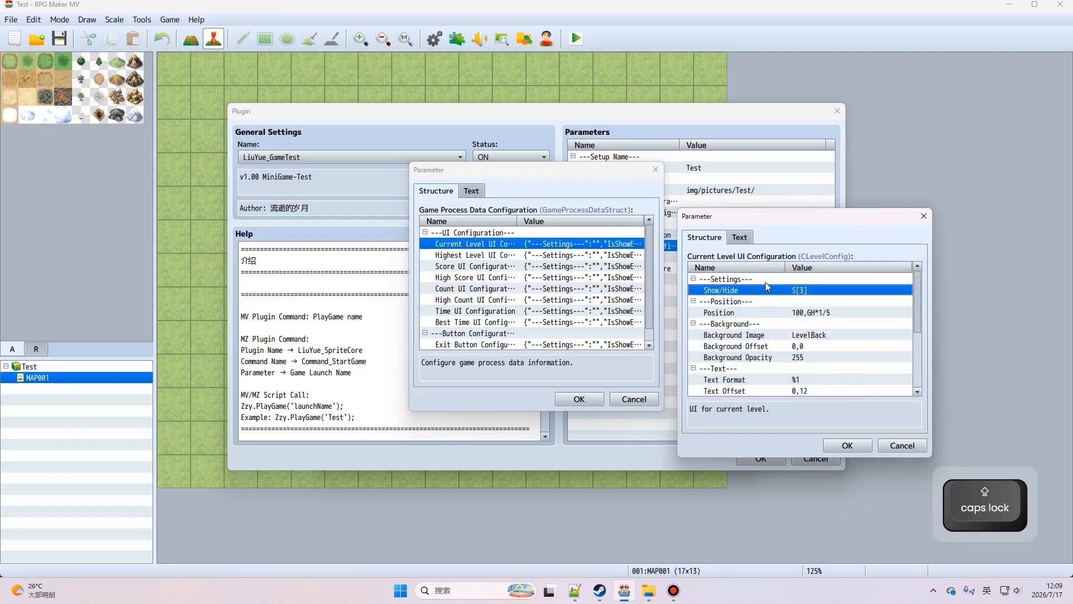
pyautogui.doubleClick(803, 291)
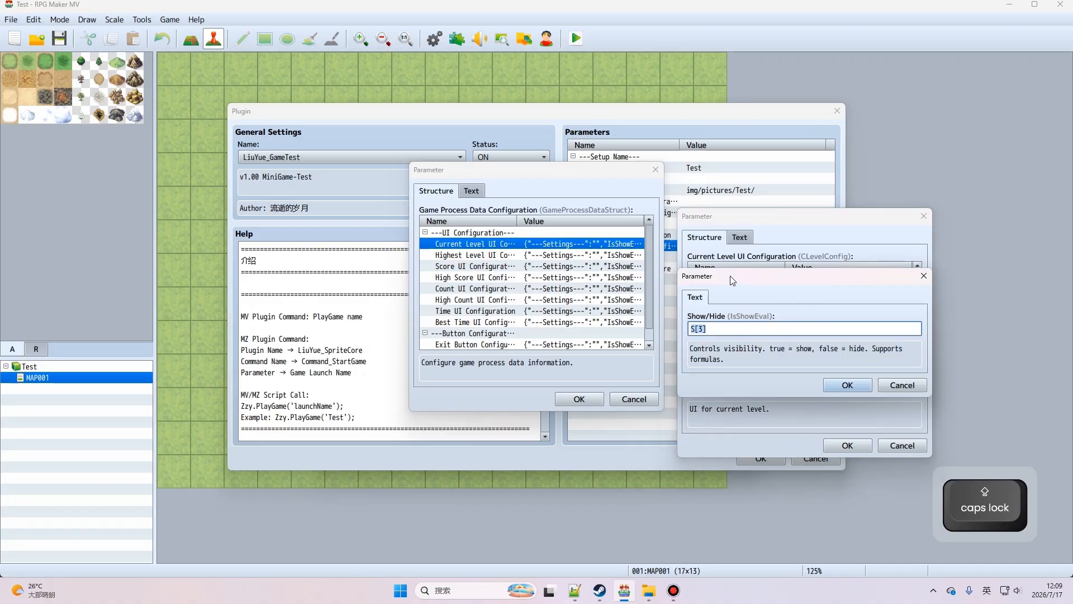
pyautogui.moveTo(730, 276); pyautogui.dragTo(726, 346)
pyautogui.click(725, 402)
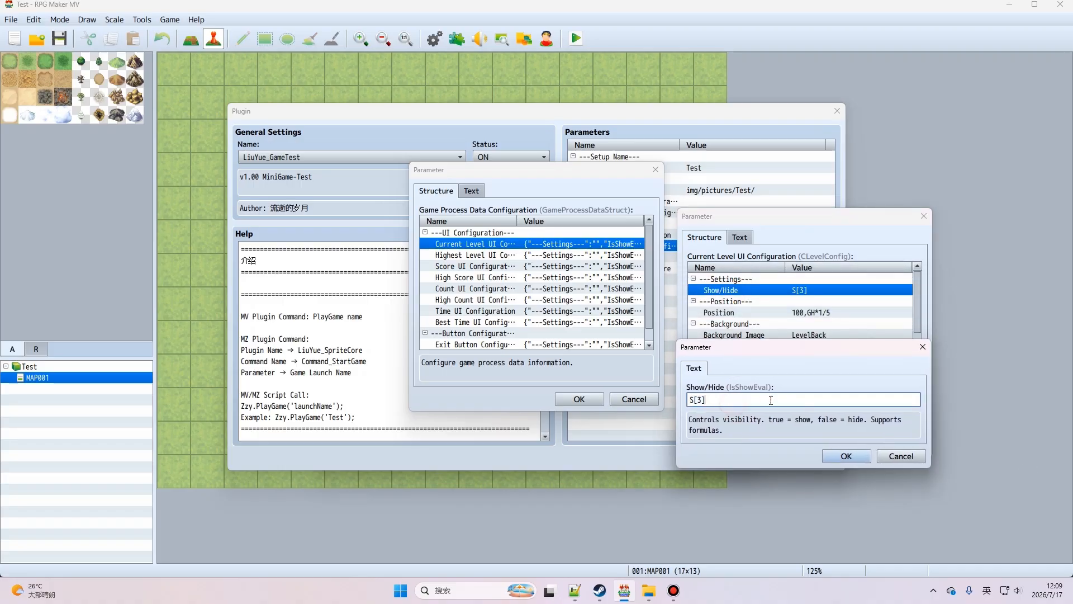
pyautogui.click(857, 458)
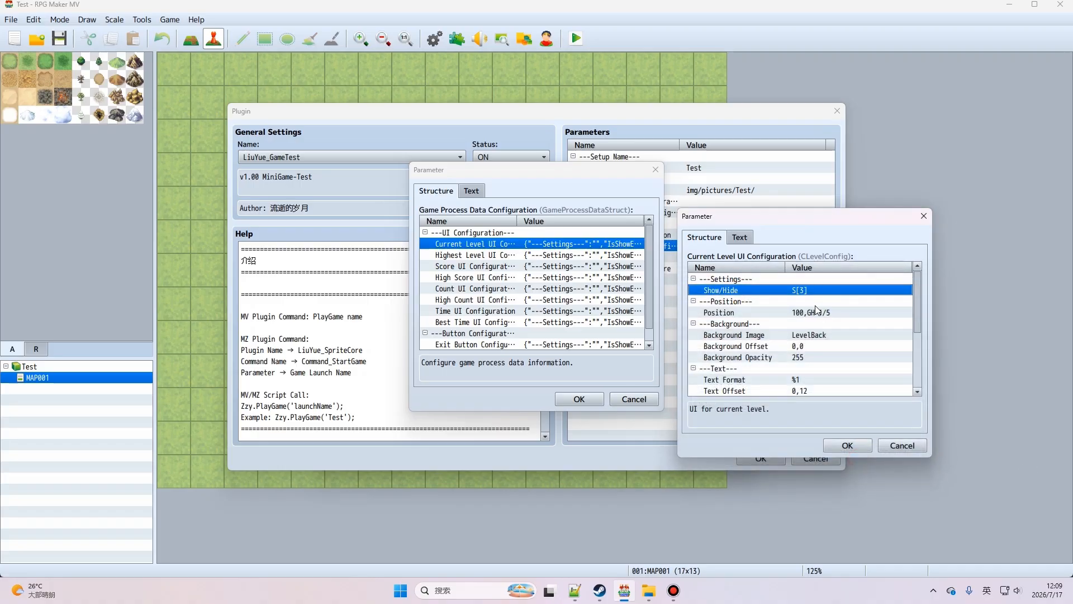
# Inspect the Position setting of the current level UI and keep its value.
pyautogui.click(794, 316)
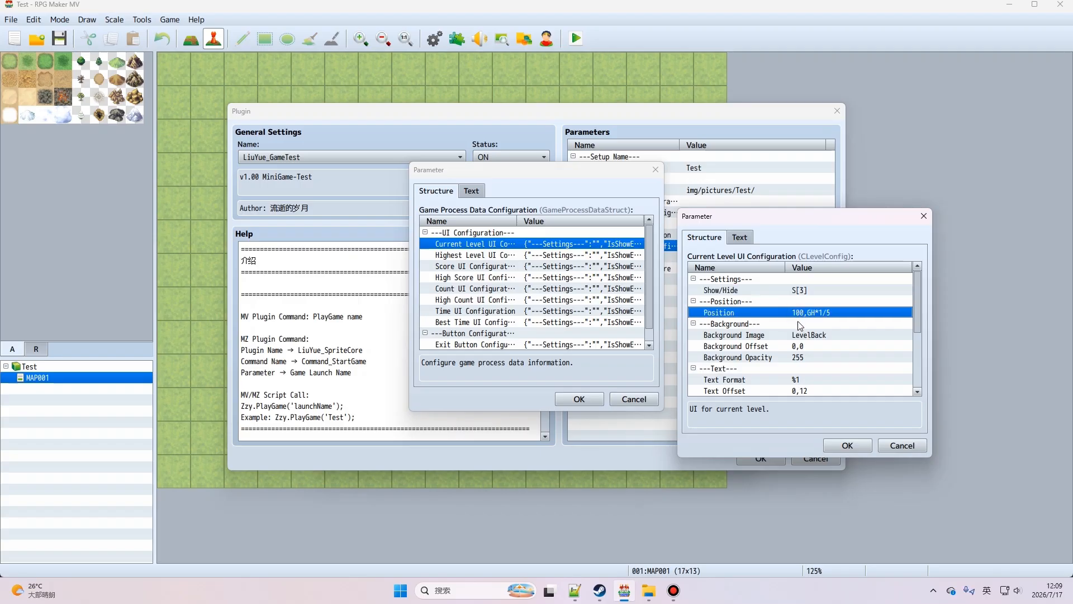
pyautogui.doubleClick(794, 314)
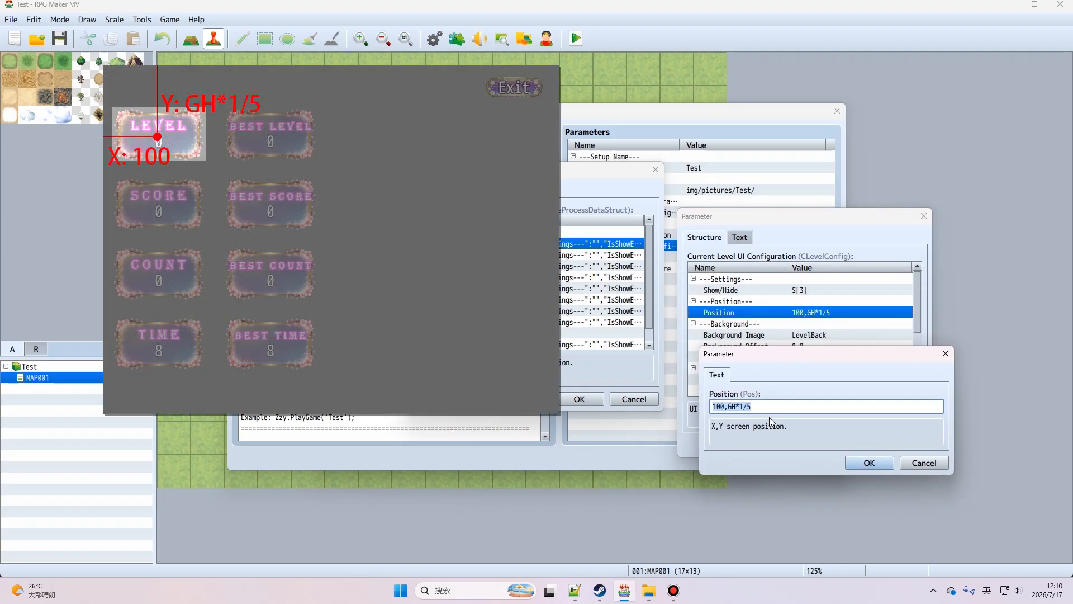
pyautogui.press('Home')
pyautogui.click(869, 463)
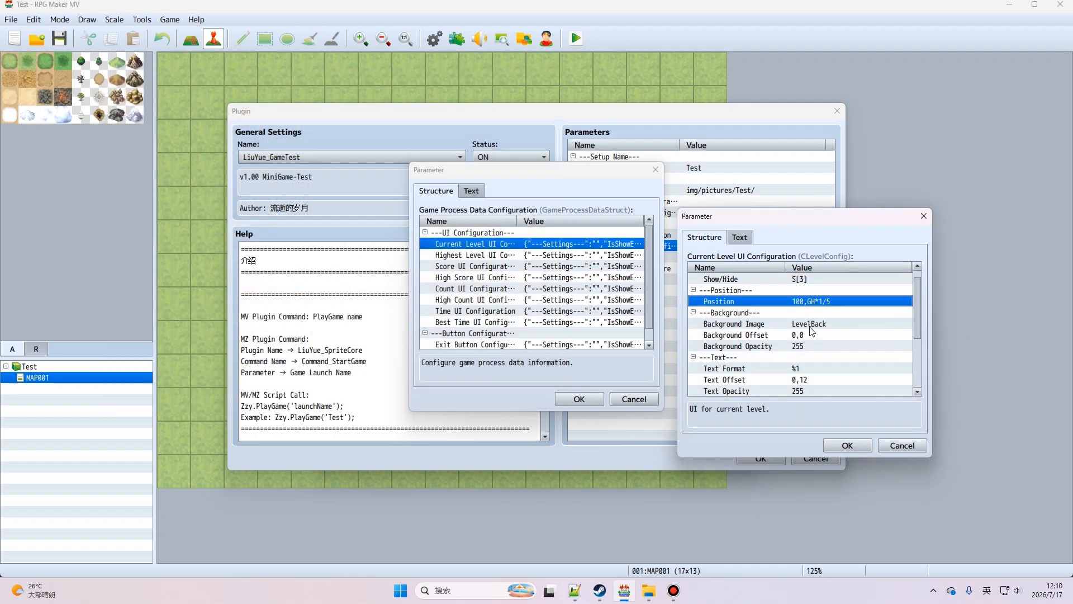
# Check the Background Image setting against the LevelBack.png file in the project's img/pictures/Test folder.
pyautogui.click(832, 324)
pyautogui.doubleClick(840, 332)
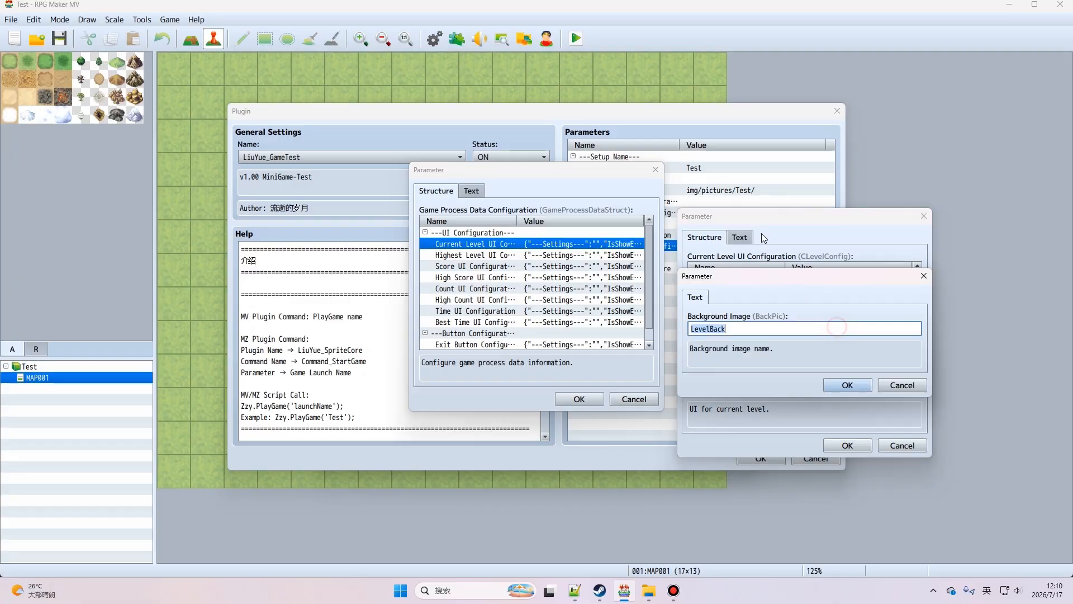
pyautogui.moveTo(767, 284); pyautogui.dragTo(776, 317)
pyautogui.click(857, 423)
pyautogui.moveTo(648, 591)
pyautogui.click(586, 537)
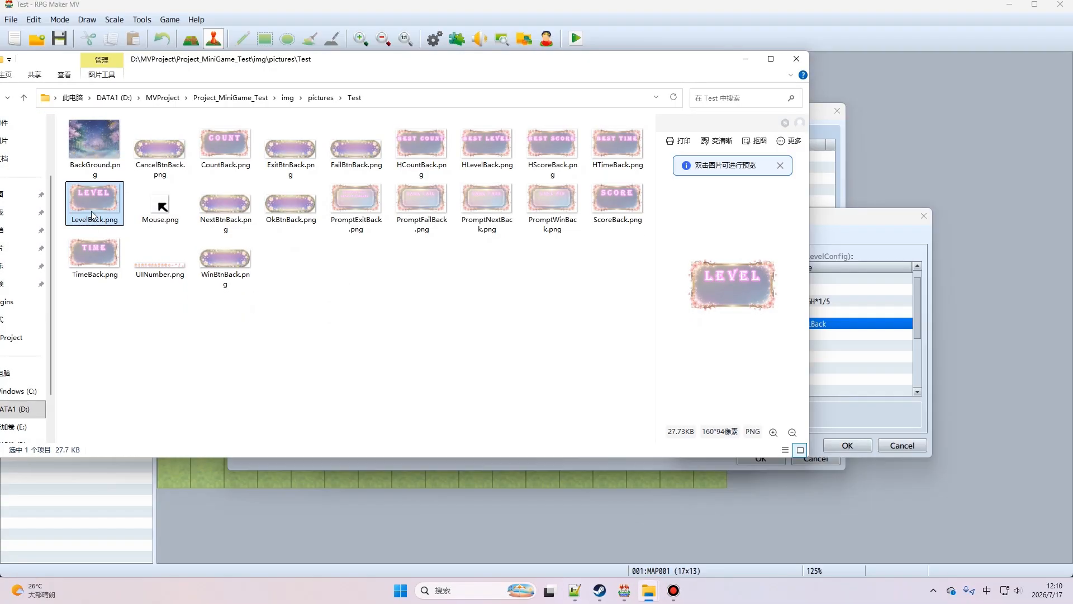
pyautogui.click(745, 60)
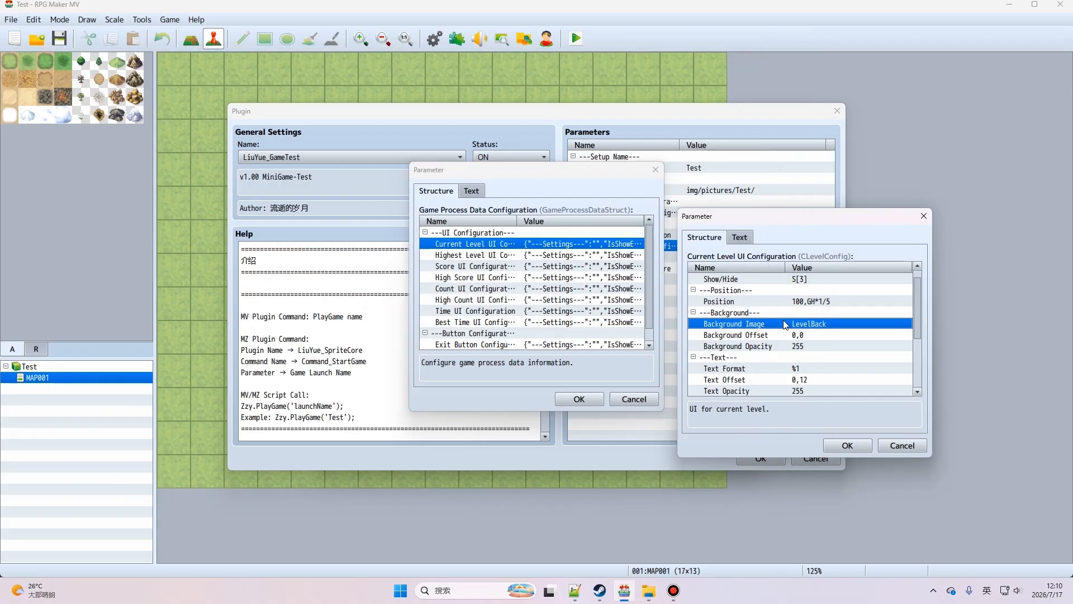
# Inspect the Background Offset setting of the current level UI and keep its value.
pyautogui.scroll(-1, 796, 337)
pyautogui.doubleClick(775, 324)
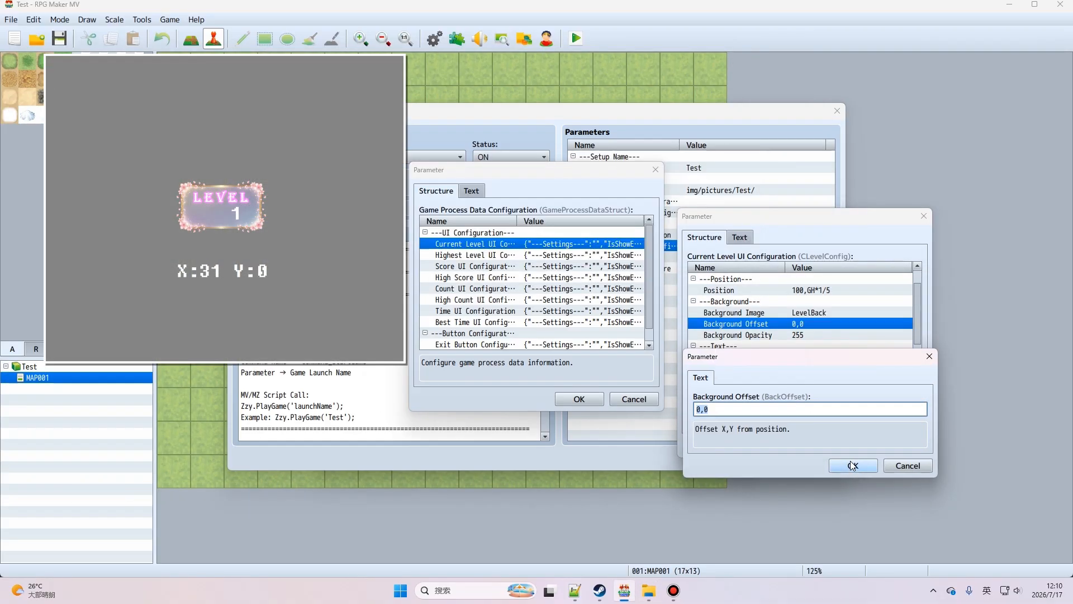
pyautogui.click(846, 466)
# Open the current level UI's Text Format setting for editing.
pyautogui.scroll(-1, 776, 333)
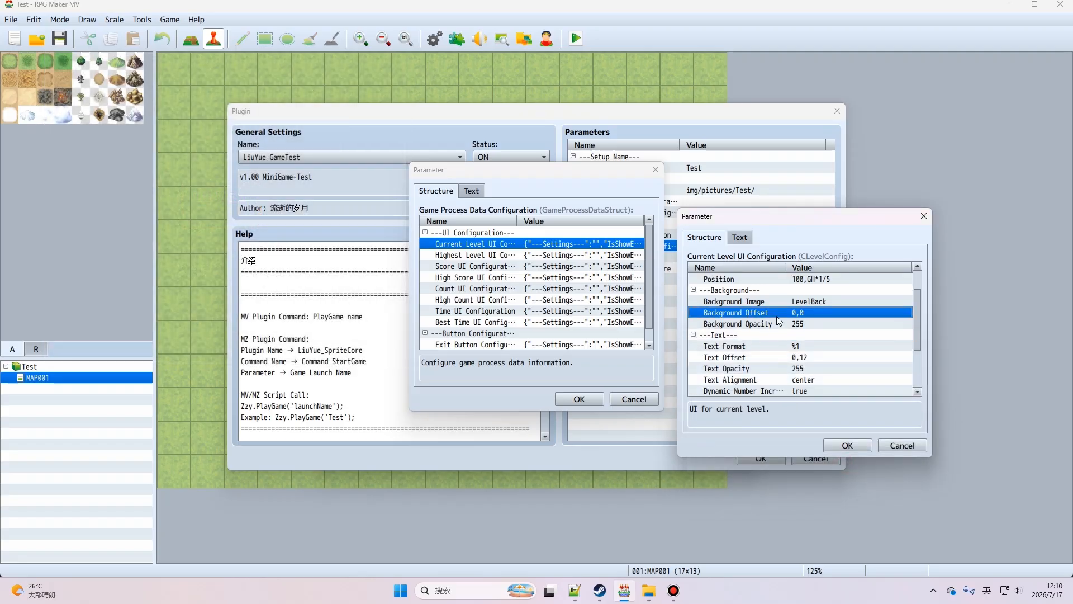
pyautogui.scroll(-1, 777, 327)
pyautogui.click(775, 336)
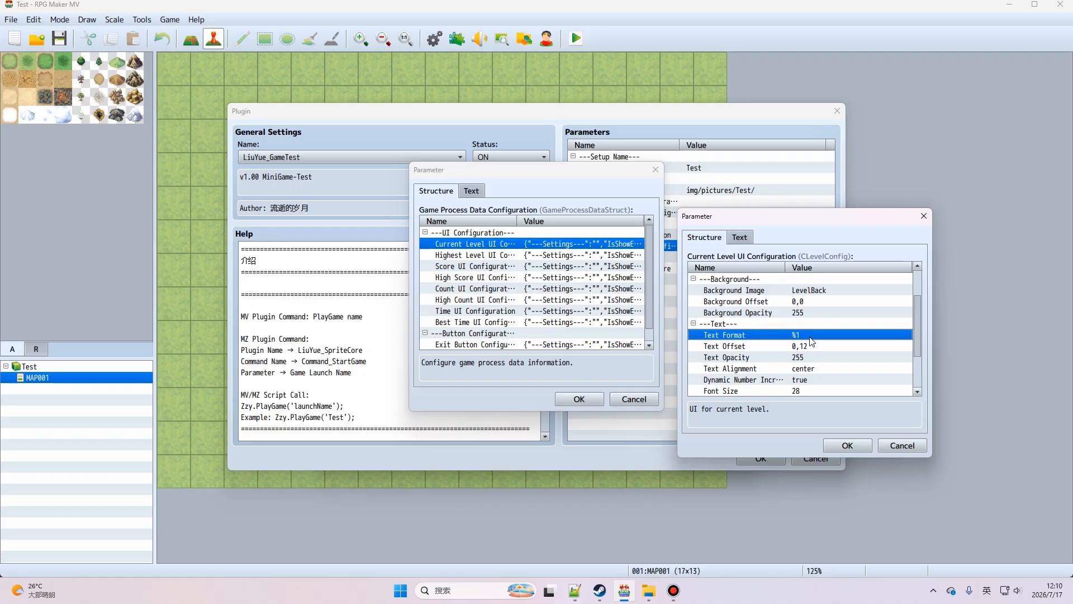
pyautogui.doubleClick(810, 338)
pyautogui.moveTo(750, 279); pyautogui.dragTo(777, 337)
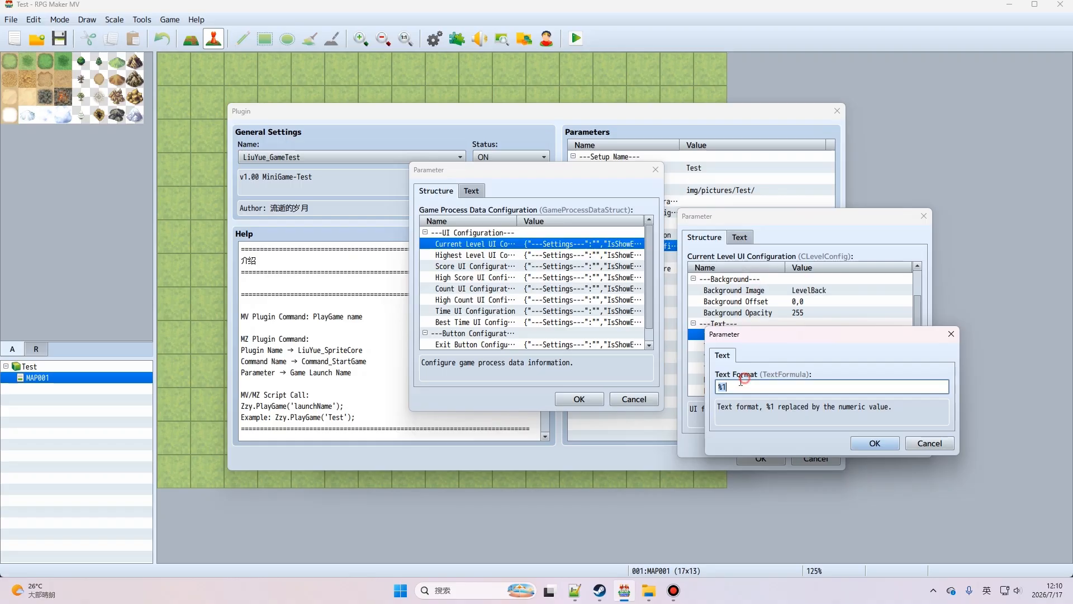
pyautogui.write('sCORE:')
pyautogui.press('BackSpace')
pyautogui.press('BackSpace')
pyautogui.press('BackSpace')
pyautogui.press('BackSpace')
pyautogui.press('BackSpace')
pyautogui.press('BackSpace')
pyautogui.write('SC')
pyautogui.press('BackSpace')
pyautogui.press('BackSpace')
# Set the Text Format to "Level: %1" by adding the label before the placeholder.
pyautogui.write('Level:')
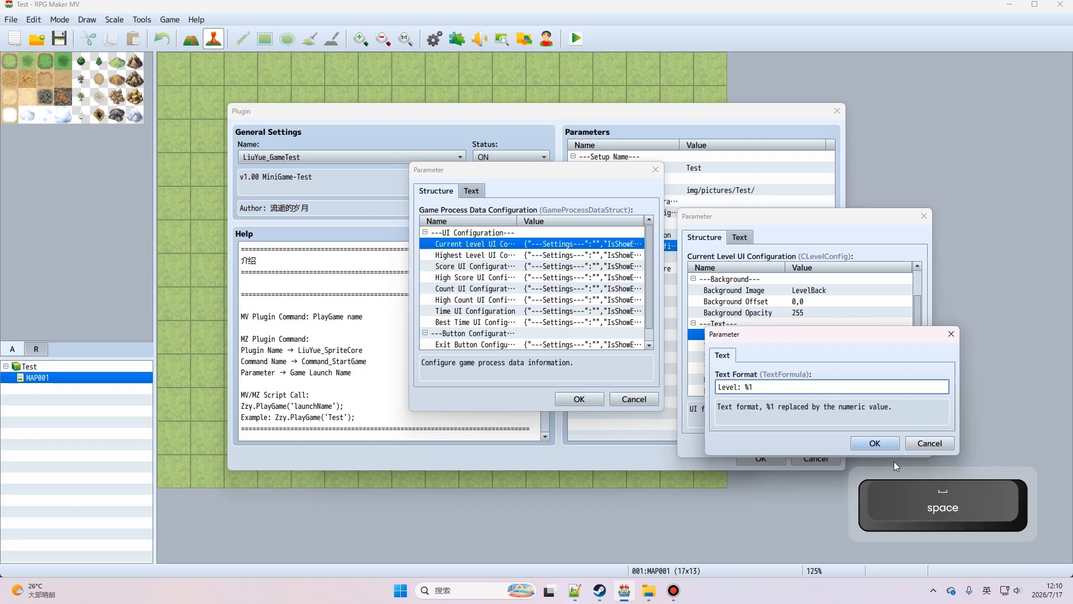
pyautogui.click(874, 443)
# Inspect the Text Offset and Text Opacity settings of the current level UI without changing them.
pyautogui.scroll(-2, 846, 394)
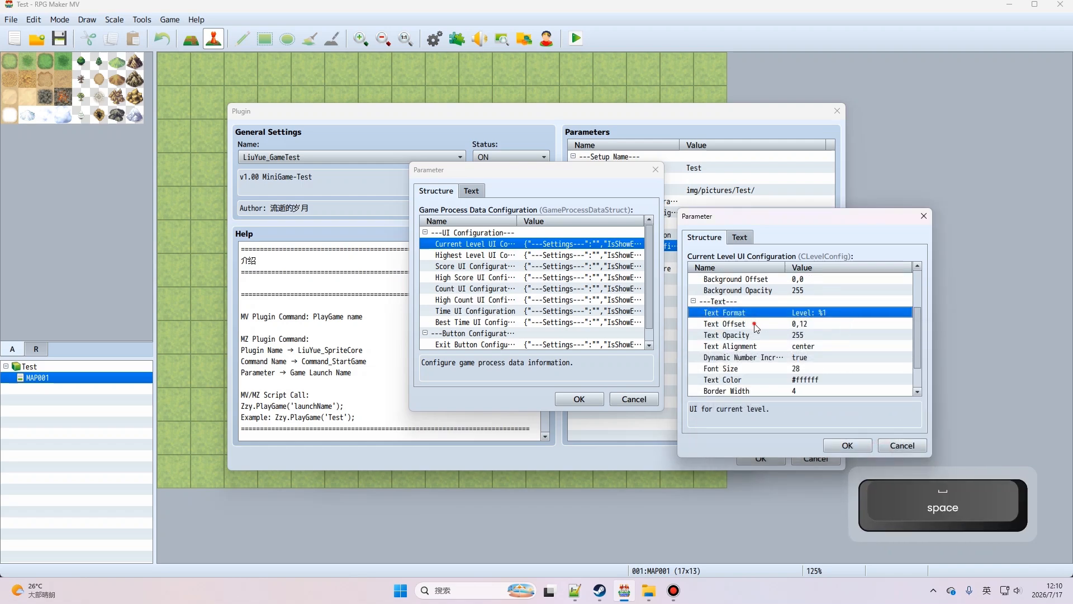
pyautogui.doubleClick(726, 323)
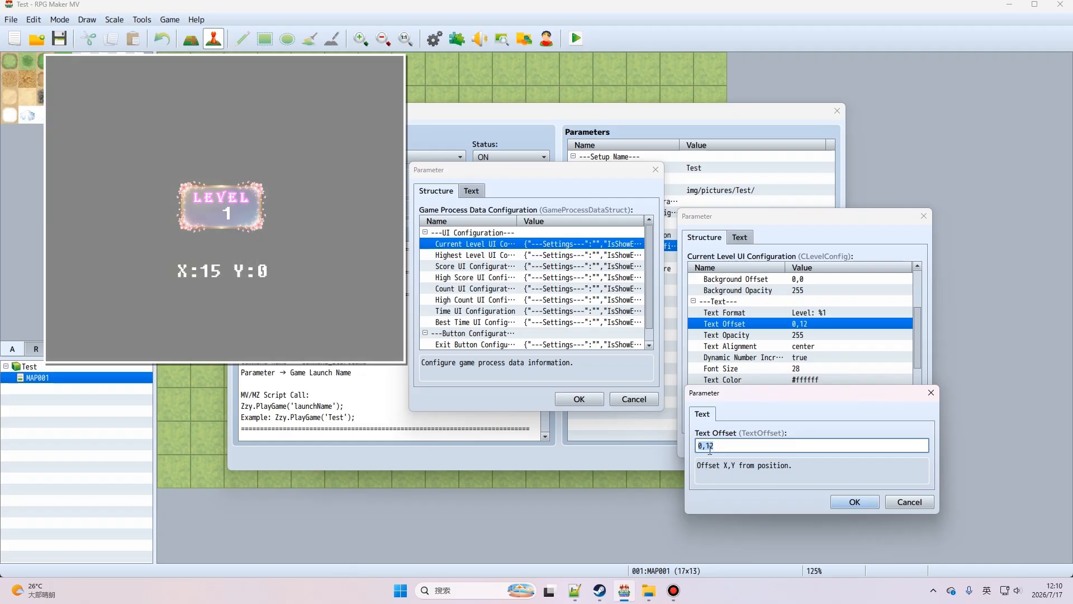
pyautogui.click(853, 501)
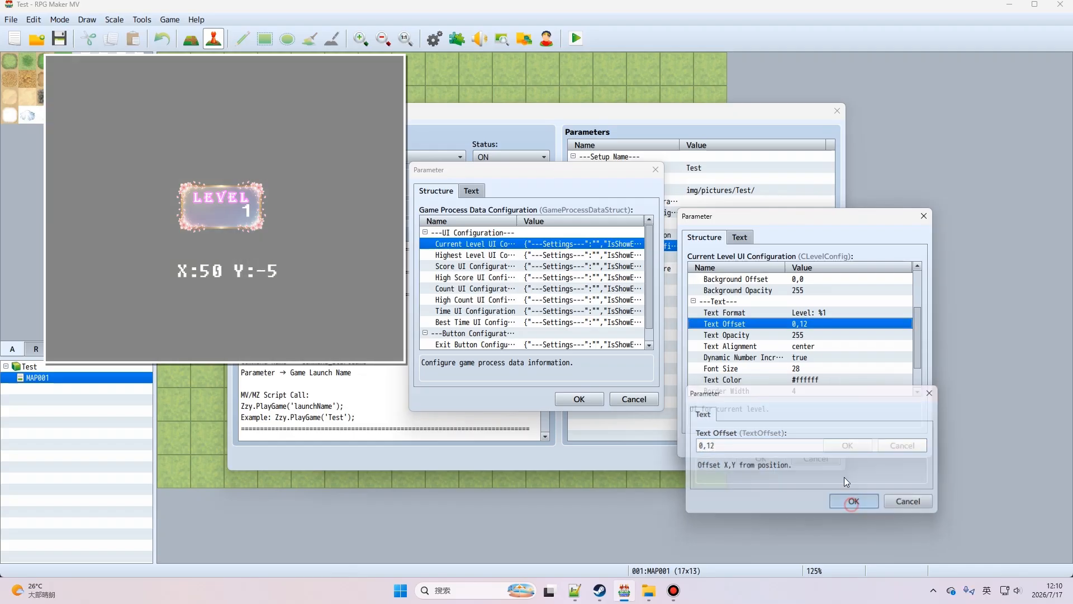
pyautogui.click(797, 335)
# View the available Text Alignment options and keep center.
pyautogui.scroll(-1, 796, 338)
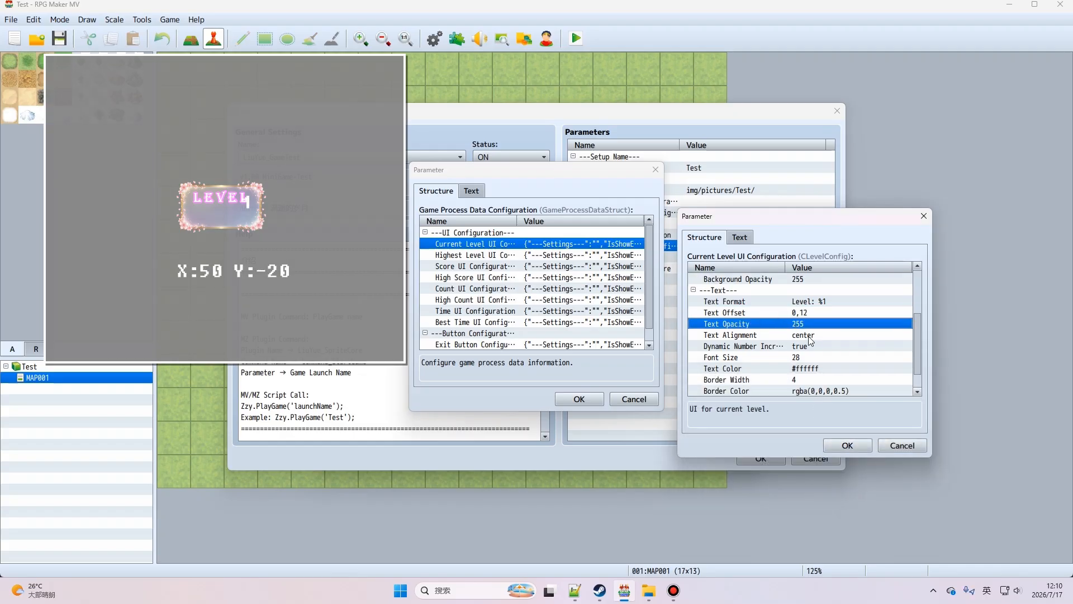
pyautogui.doubleClick(809, 336)
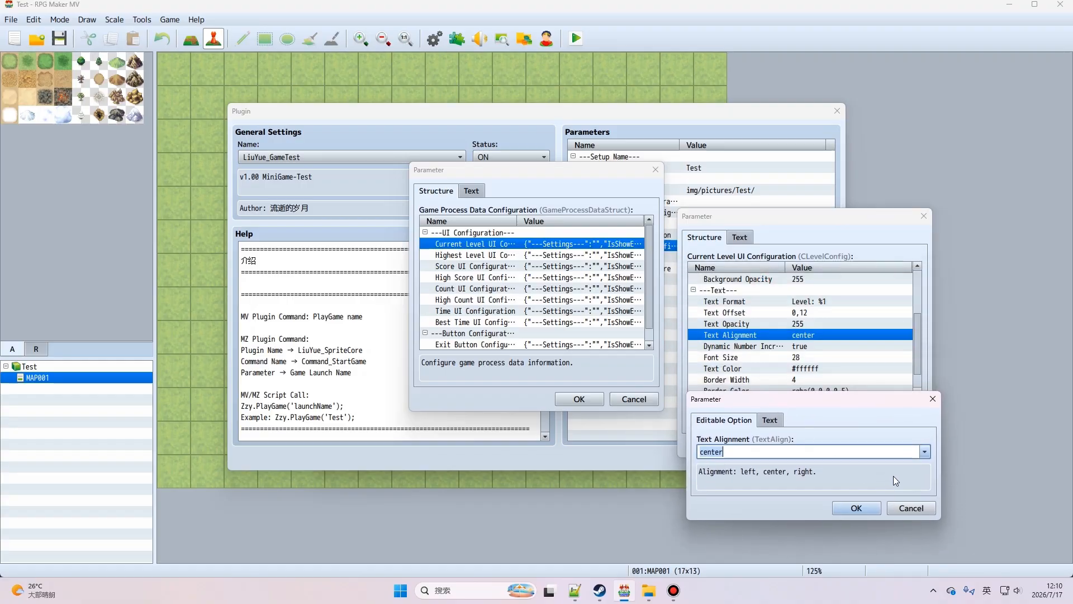
pyautogui.click(924, 452)
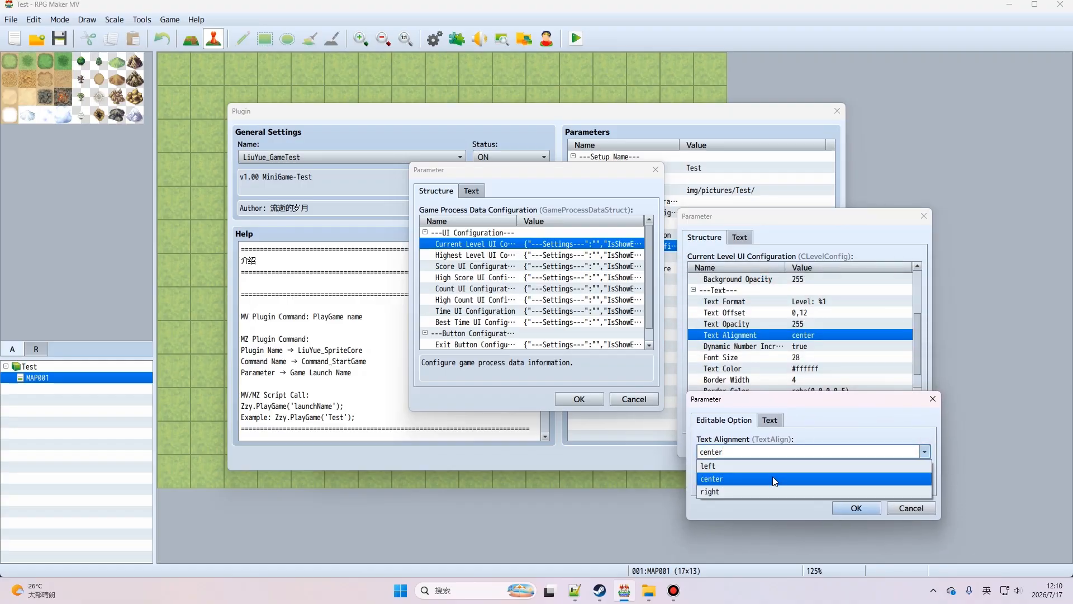
pyautogui.click(853, 511)
pyautogui.click(853, 511)
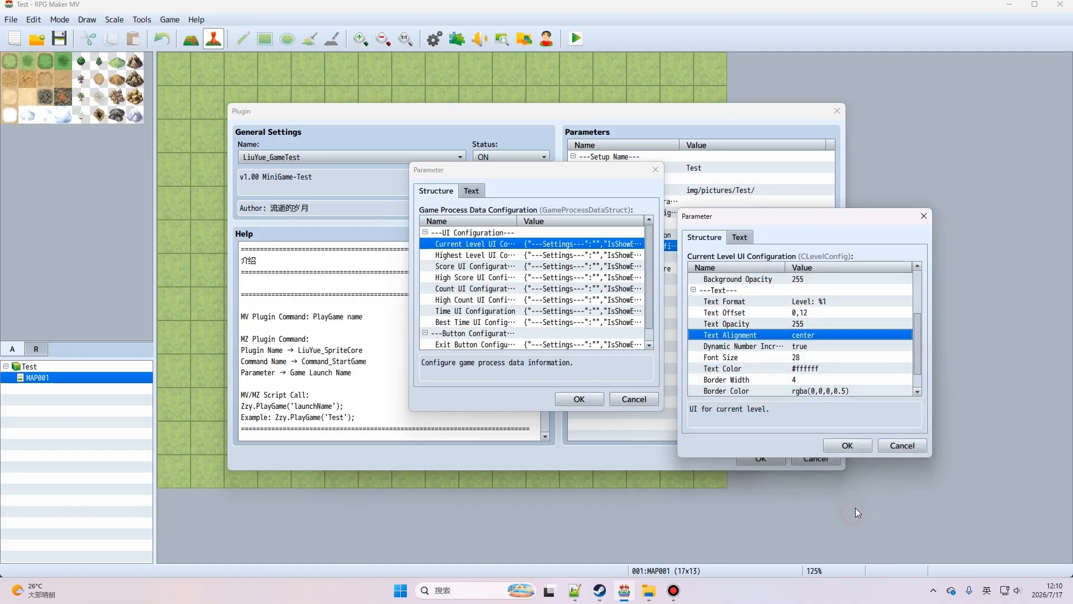
# Inspect the Dynamic Number Increment setting and keep it enabled.
pyautogui.scroll(-1, 799, 332)
pyautogui.doubleClick(796, 337)
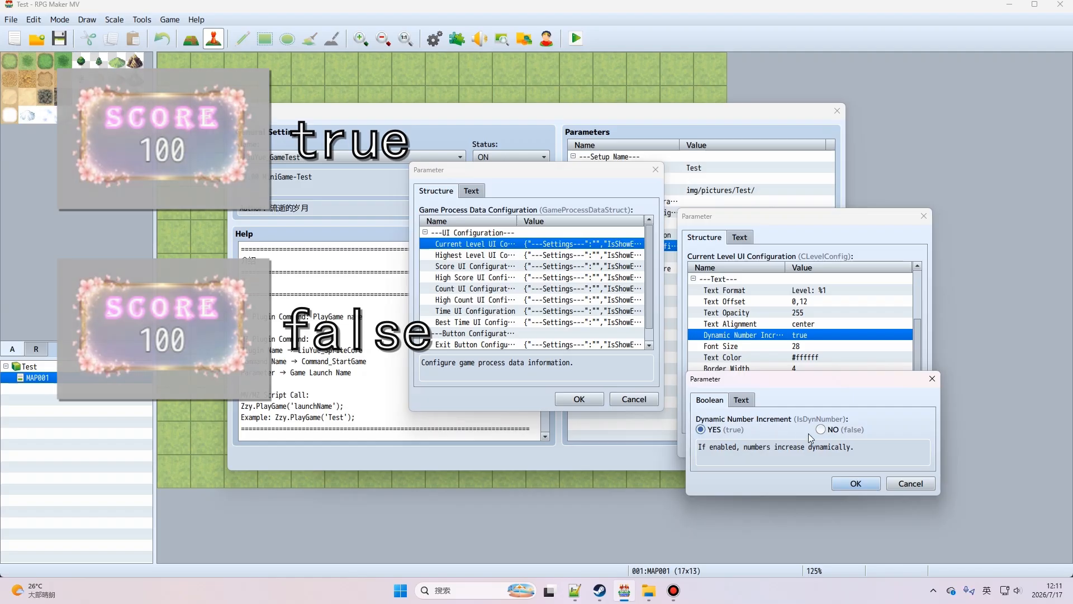
pyautogui.click(853, 483)
# Look over the font size, text color, border width and border color settings of the current level UI.
pyautogui.scroll(-1, 779, 343)
pyautogui.click(783, 338)
pyautogui.click(816, 347)
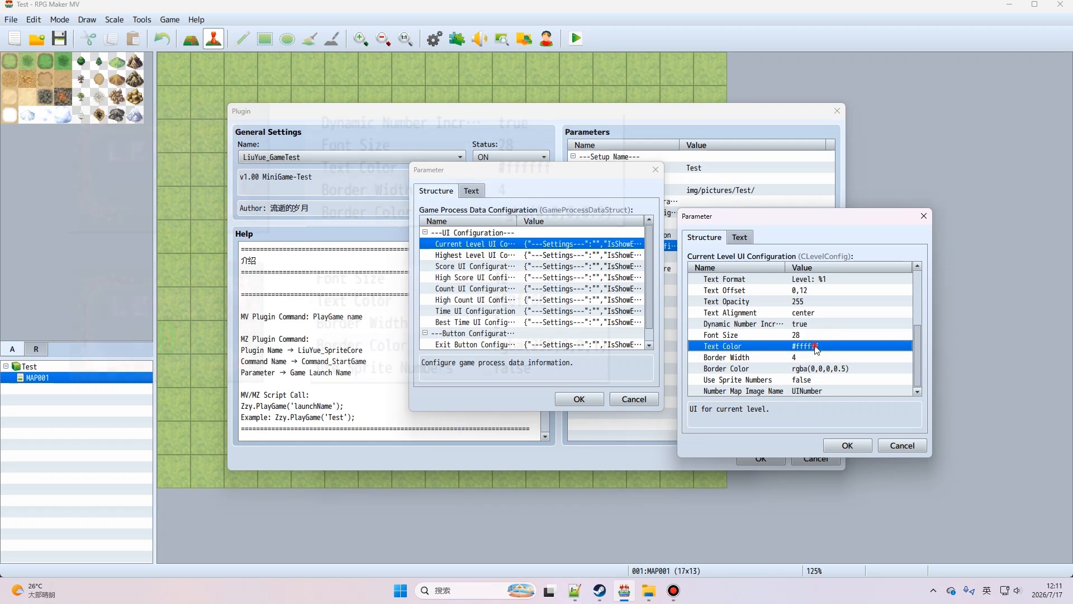
pyautogui.click(794, 359)
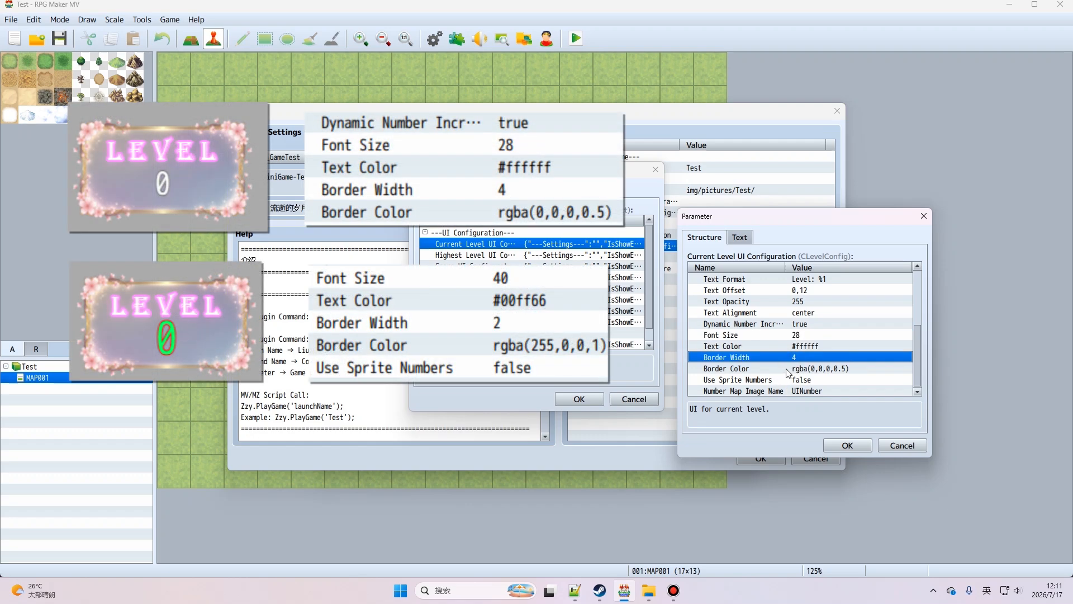
pyautogui.click(788, 370)
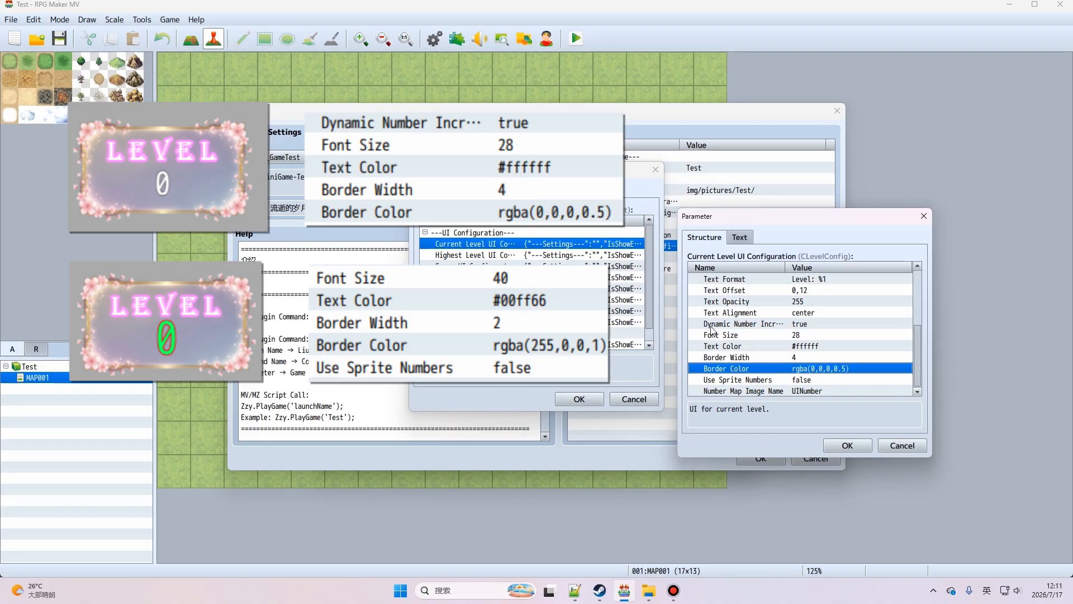
# Set the current level text's Border Width to 0.
pyautogui.doubleClick(749, 359)
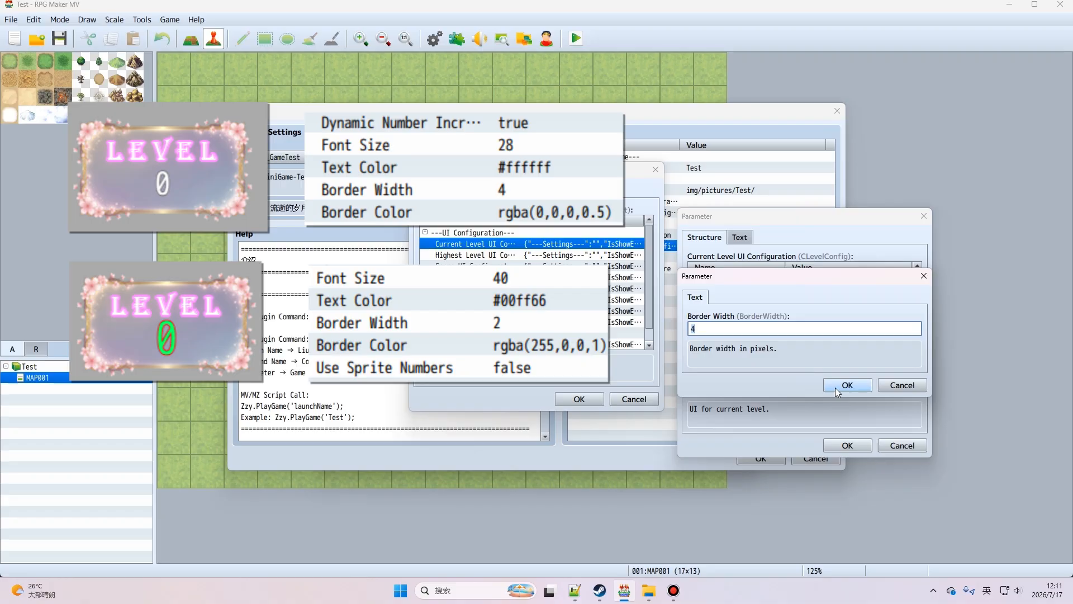
pyautogui.press('BackSpace')
pyautogui.write('0')
pyautogui.click(835, 386)
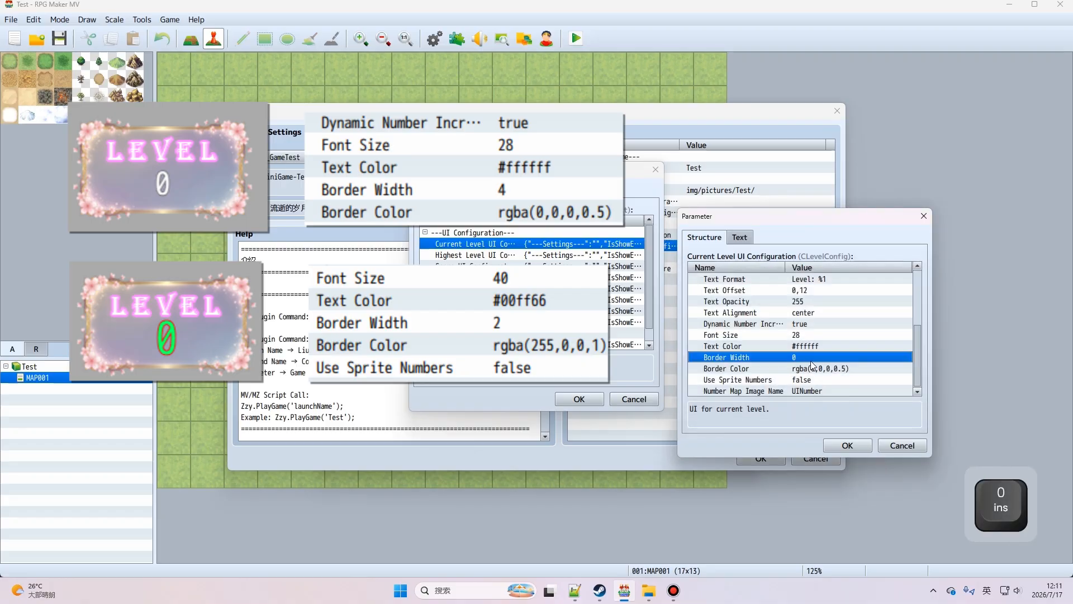
# Set the current level text's Border Width to 1.
pyautogui.doubleClick(812, 359)
pyautogui.write('1')
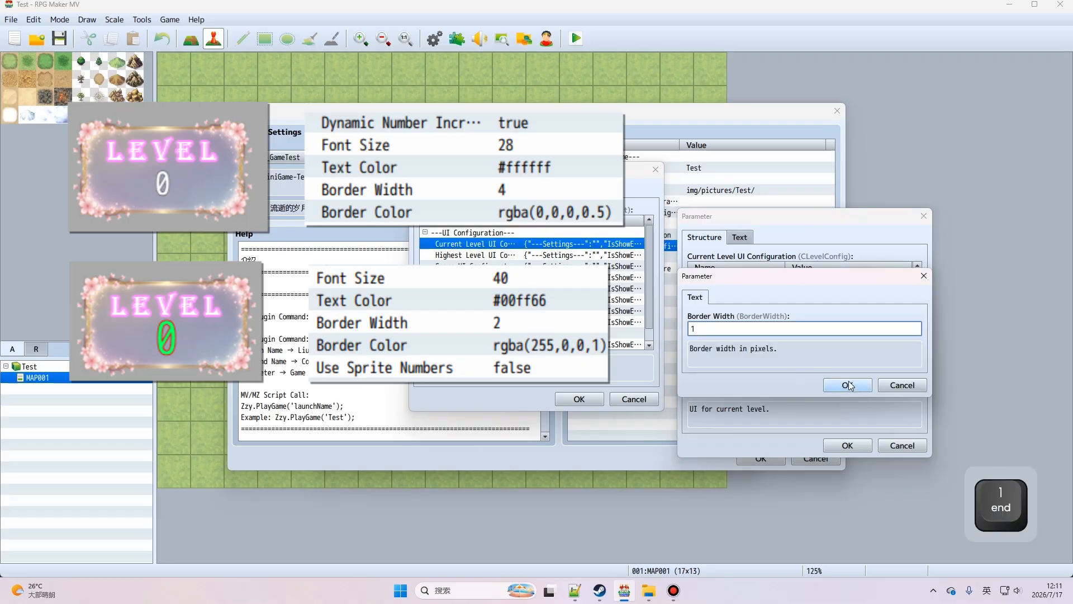
pyautogui.click(847, 381)
# Change the alpha component of the Border Color so that it reads rgba(0,0,0,0).
pyautogui.doubleClick(834, 370)
pyautogui.click(752, 330)
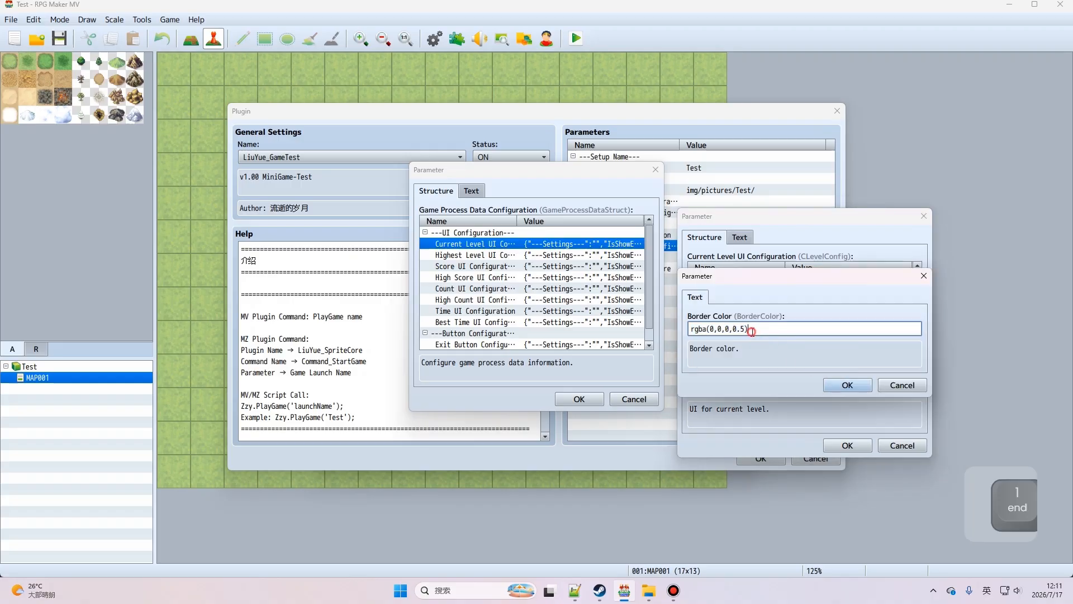
pyautogui.press('Left')
pyautogui.press('BackSpace')
pyautogui.press('BackSpace')
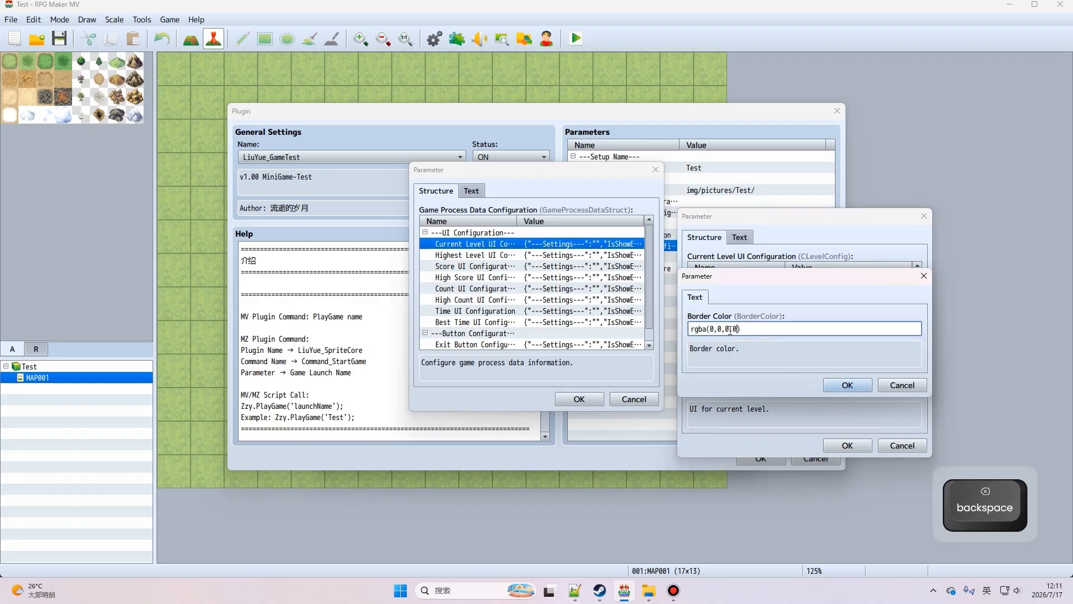
pyautogui.click(846, 385)
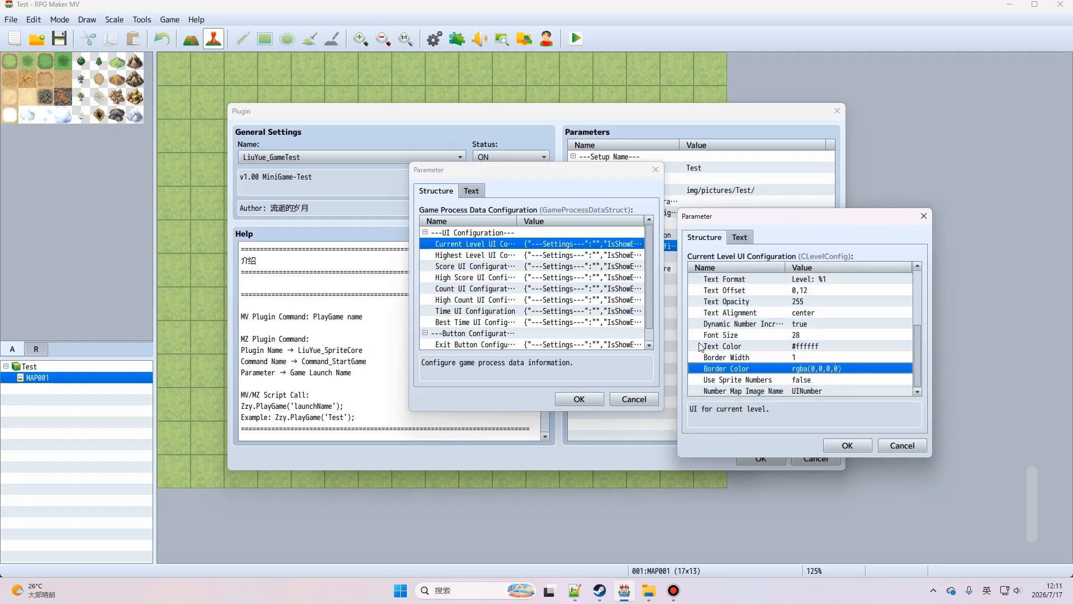
# Set Use Sprite Numbers to true in the current level UI's text settings.
pyautogui.click(784, 380)
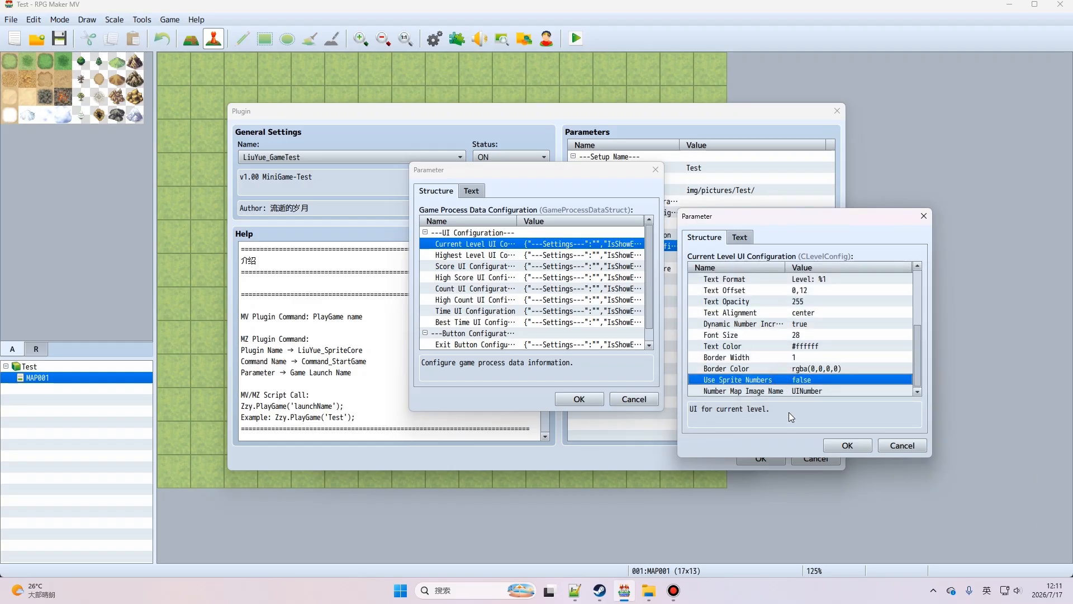
pyautogui.doubleClick(754, 380)
pyautogui.press('Return')
# Look over the current level UI's Number Map Image Name, Font Size, Text Color, Border Width and Border Color settings.
pyautogui.click(817, 391)
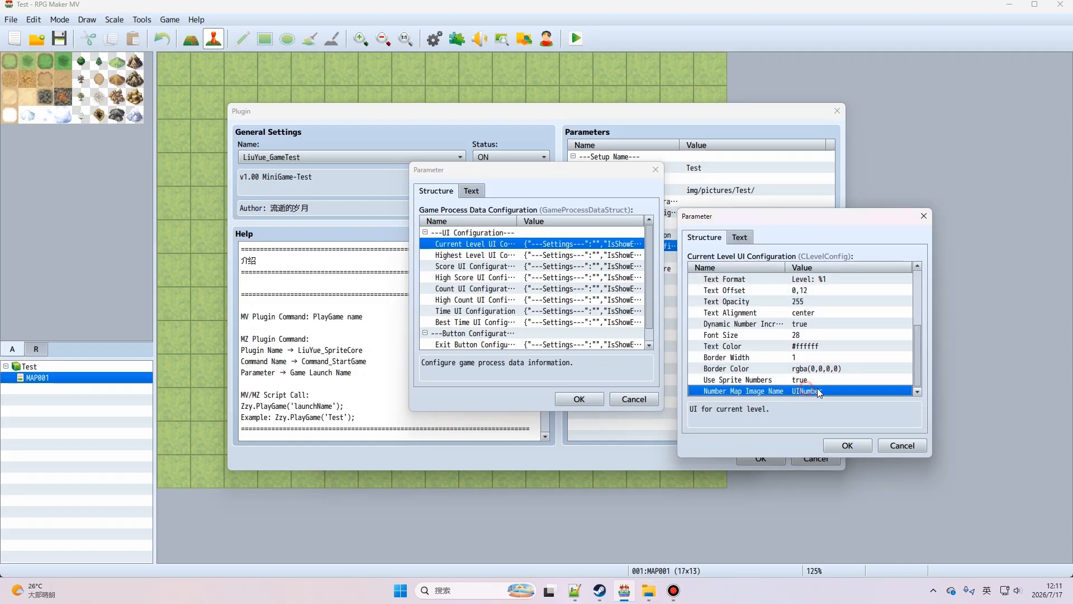
pyautogui.click(725, 336)
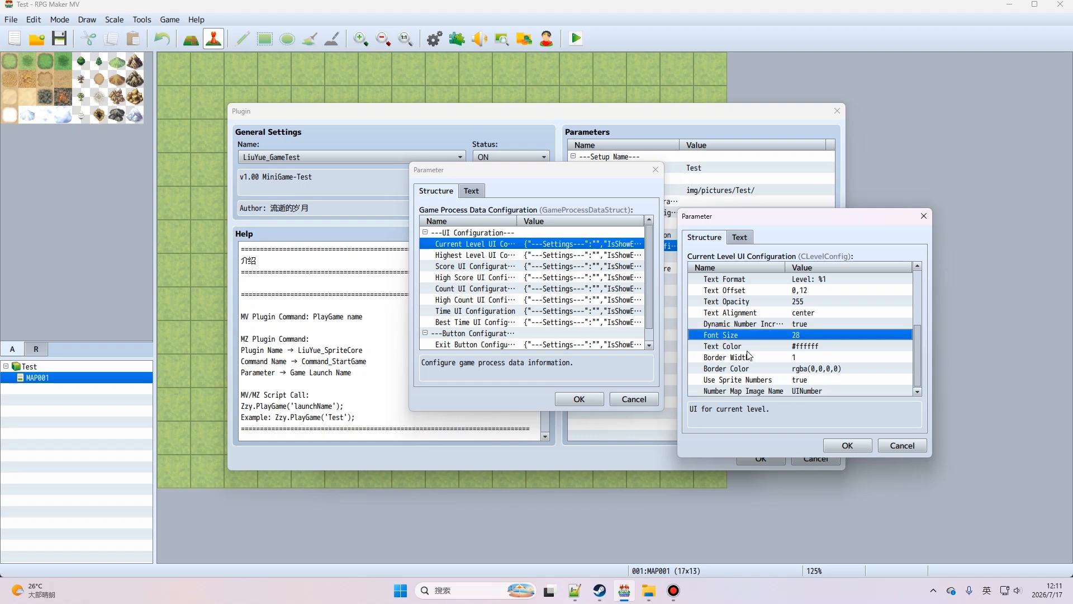
pyautogui.click(749, 347)
pyautogui.click(750, 358)
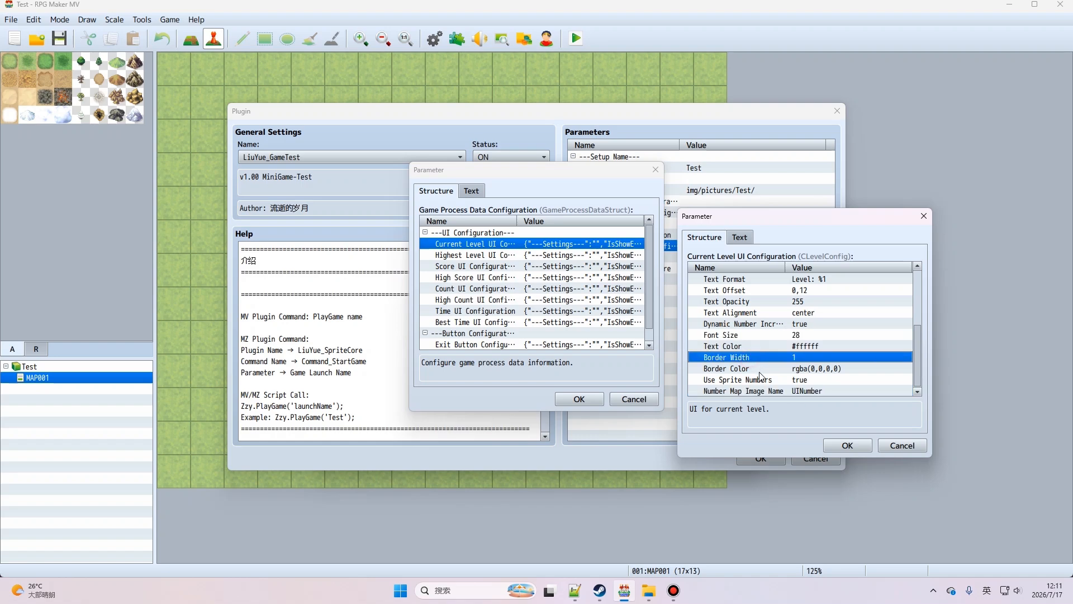
pyautogui.click(739, 369)
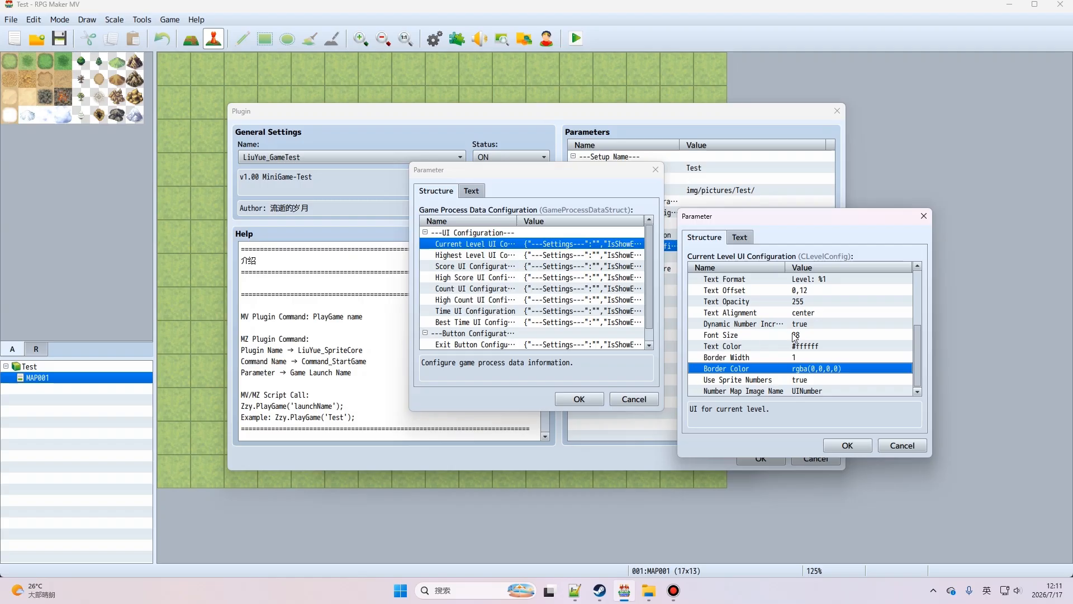
# Switch to File Explorer and examine the digit layout of UINumber.png in the img\pictures\Test folder.
pyautogui.click(654, 593)
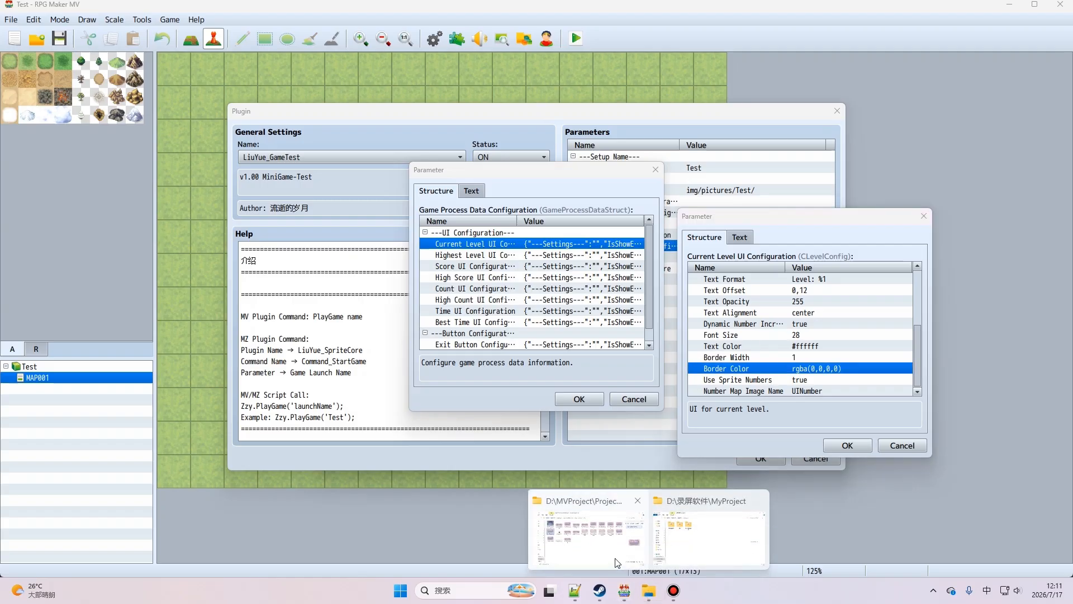
pyautogui.click(612, 534)
pyautogui.click(162, 263)
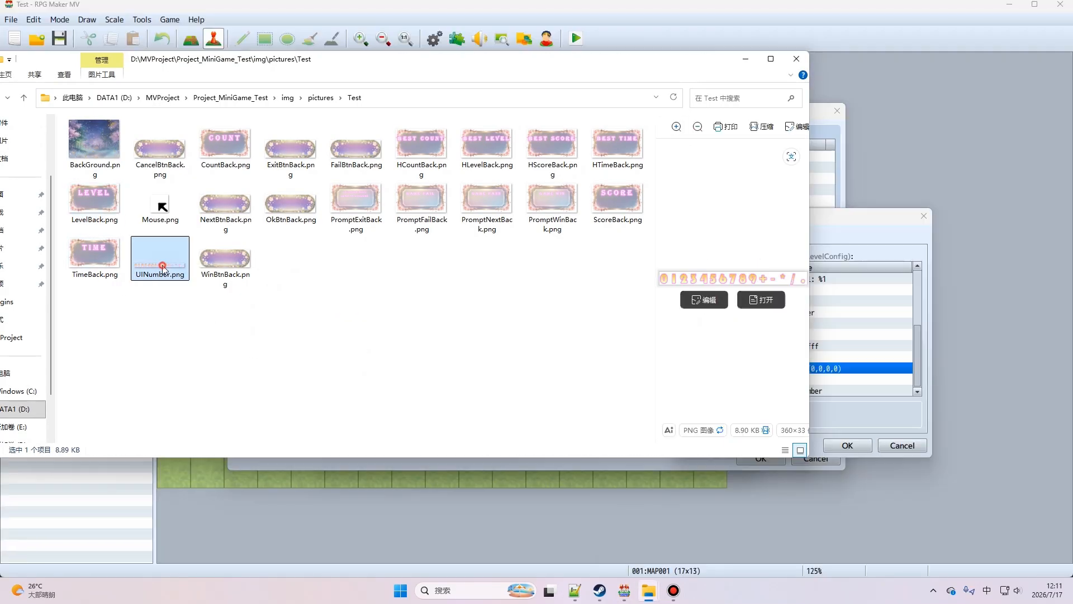
pyautogui.doubleClick(167, 268)
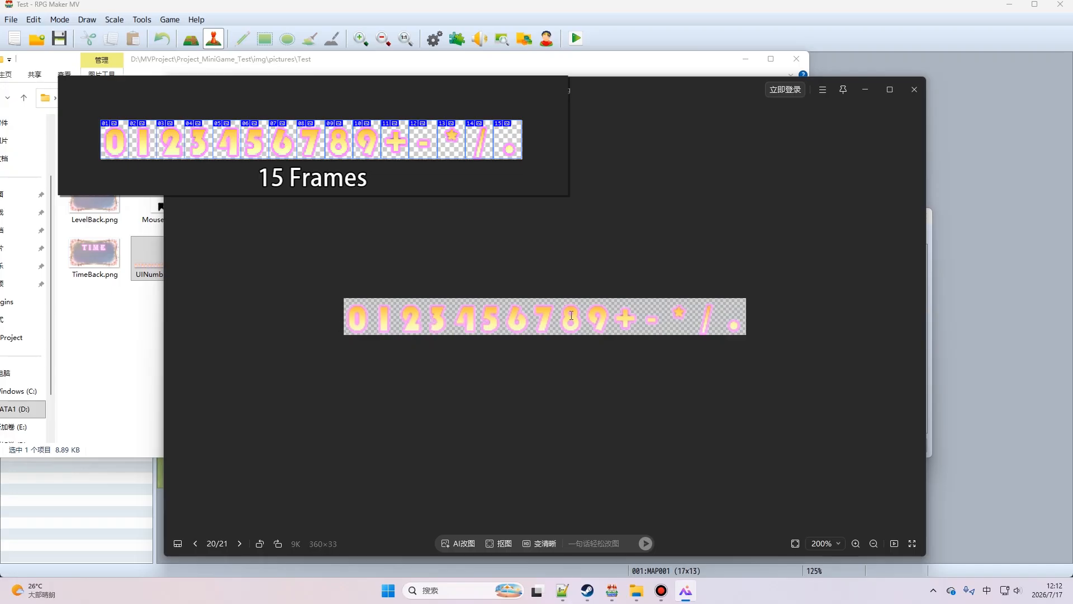
pyautogui.click(913, 92)
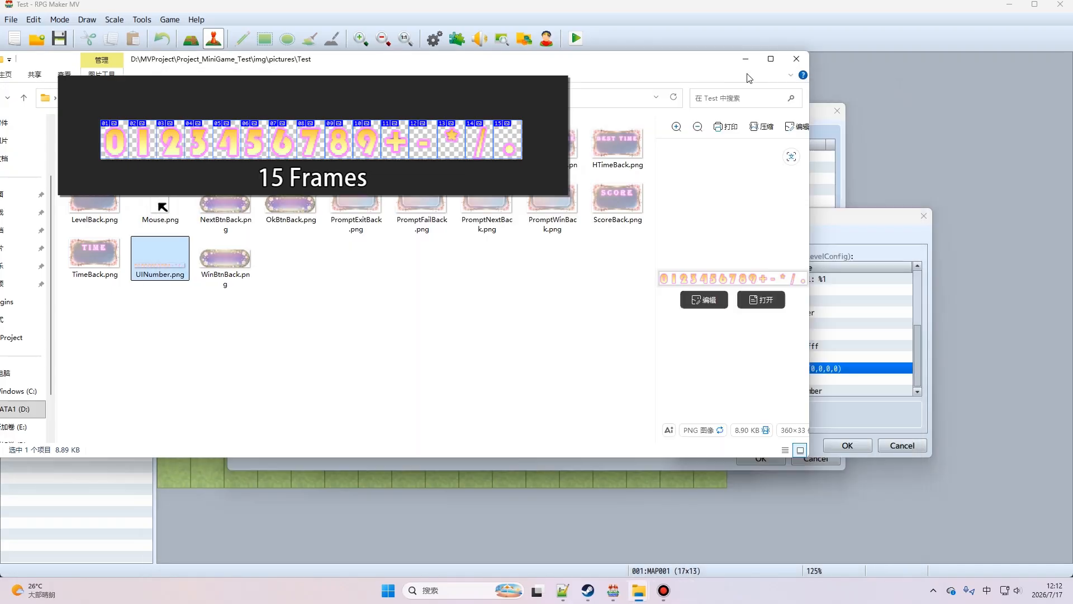
pyautogui.click(746, 59)
# Accept the current level UI settings and look over the Highest Level UI Configuration parameters.
pyautogui.click(838, 446)
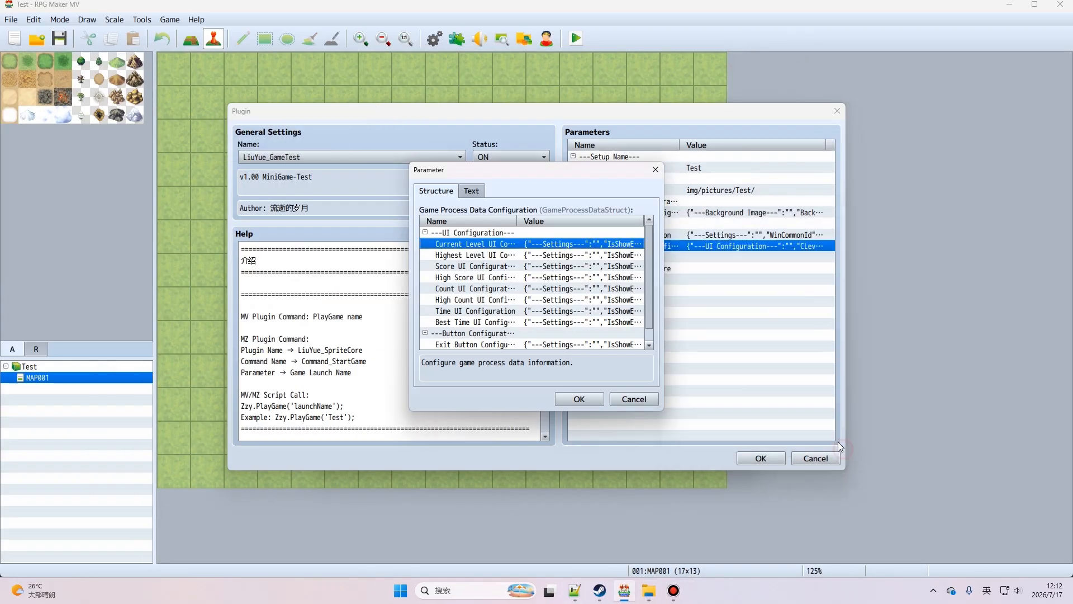
pyautogui.moveTo(503, 169); pyautogui.dragTo(722, 174)
pyautogui.doubleClick(463, 242)
pyautogui.scroll(-3, 826, 278)
pyautogui.scroll(1, 826, 278)
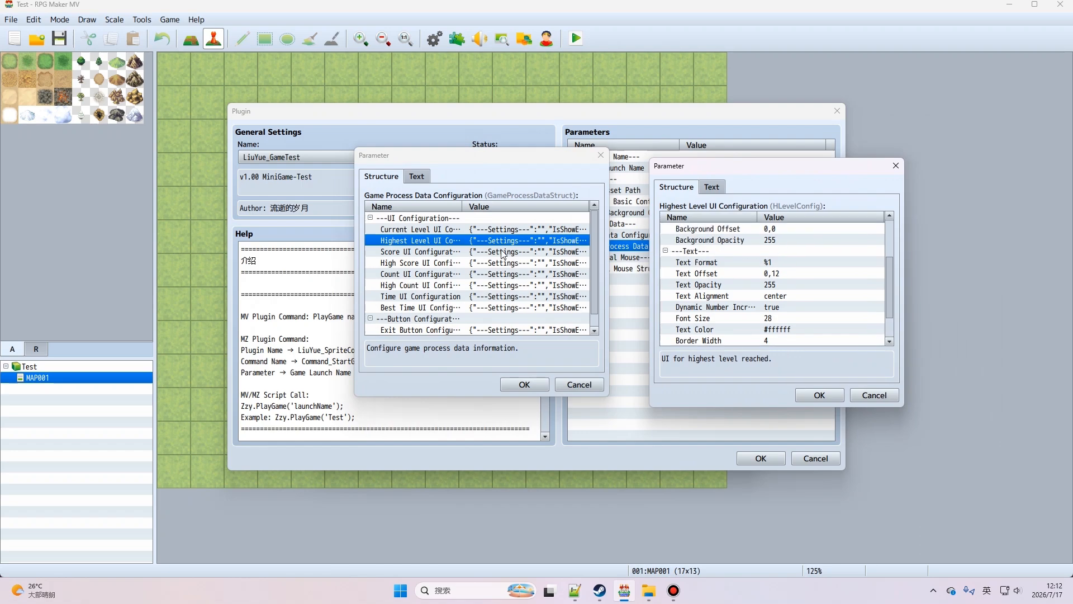
pyautogui.click(819, 395)
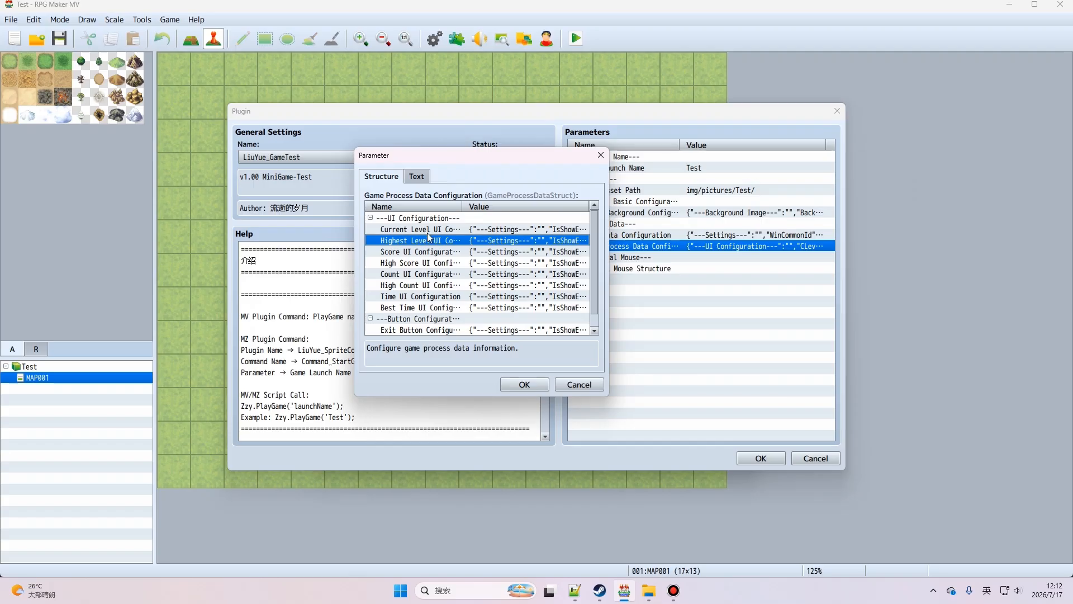
# Open the Exit Button Configuration and look over its Show/Hide and Position settings.
pyautogui.scroll(-1, 484, 279)
pyautogui.doubleClick(425, 319)
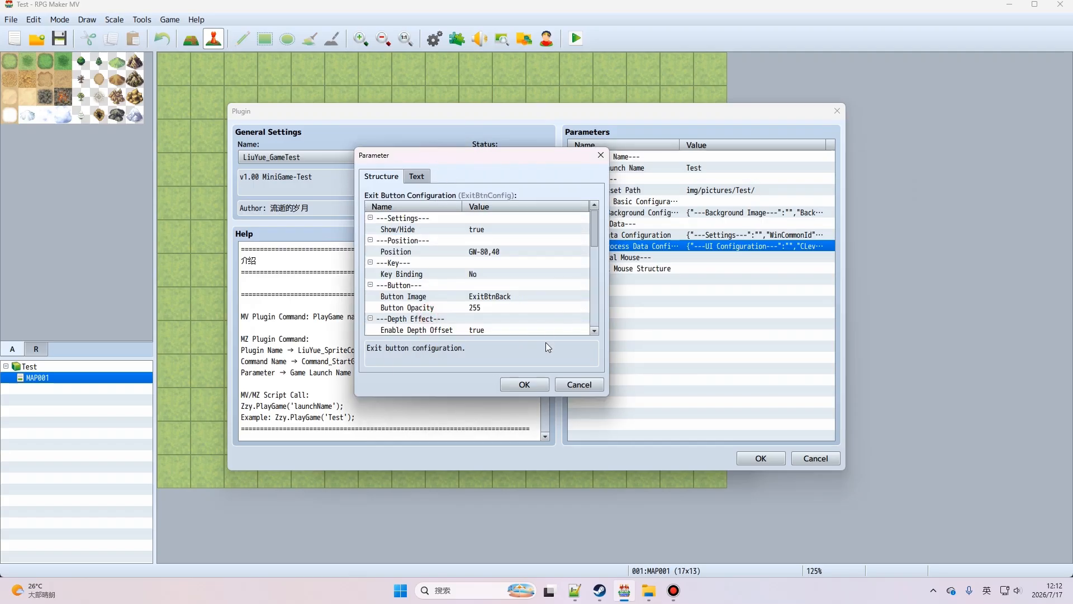
pyautogui.click(535, 389)
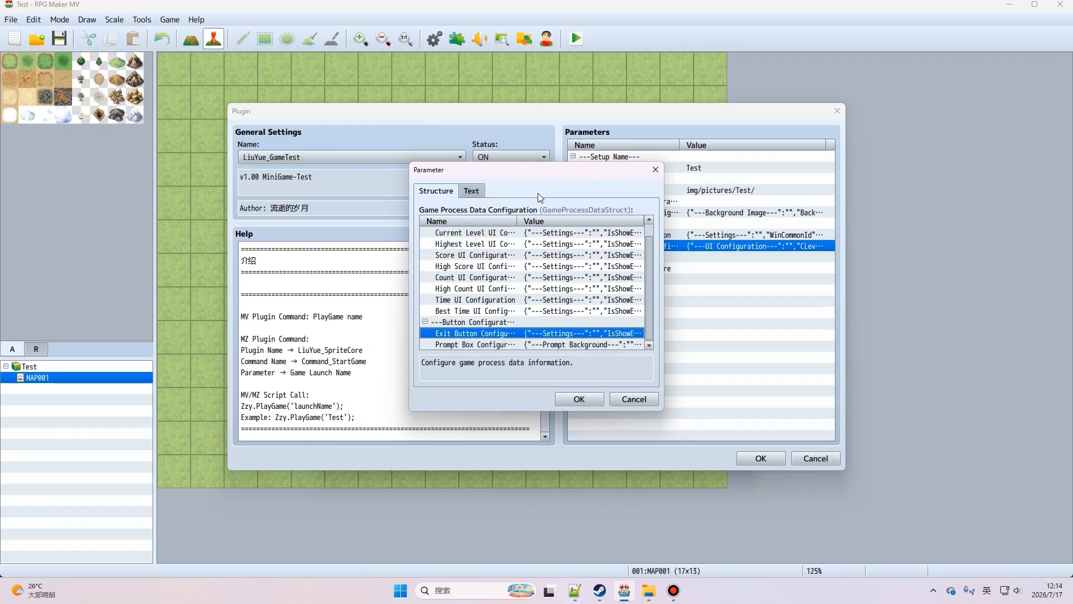
pyautogui.doubleClick(539, 334)
pyautogui.moveTo(535, 173); pyautogui.dragTo(777, 179)
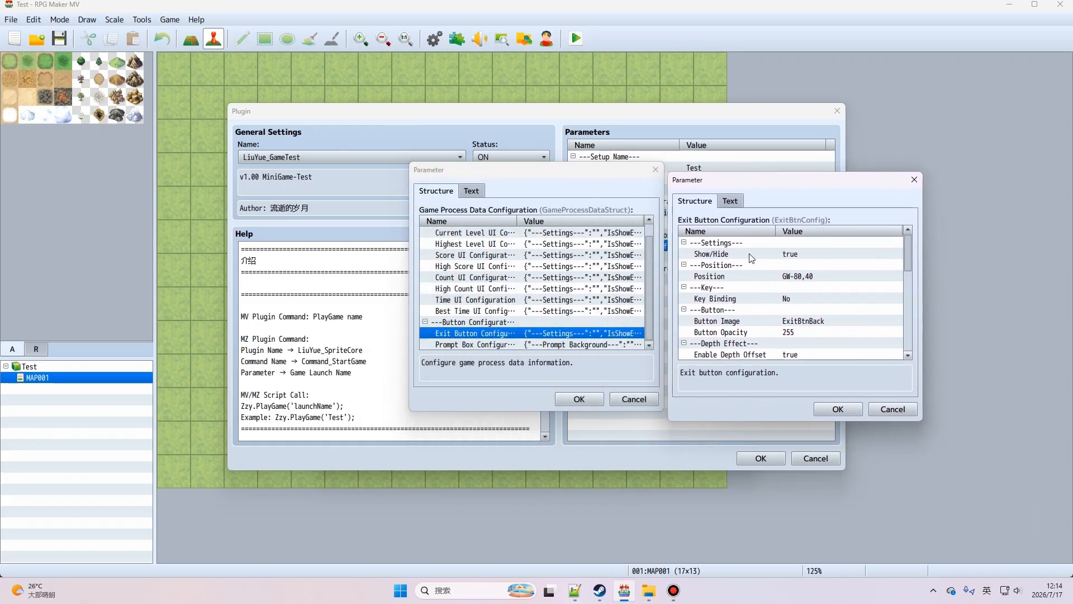
pyautogui.click(752, 254)
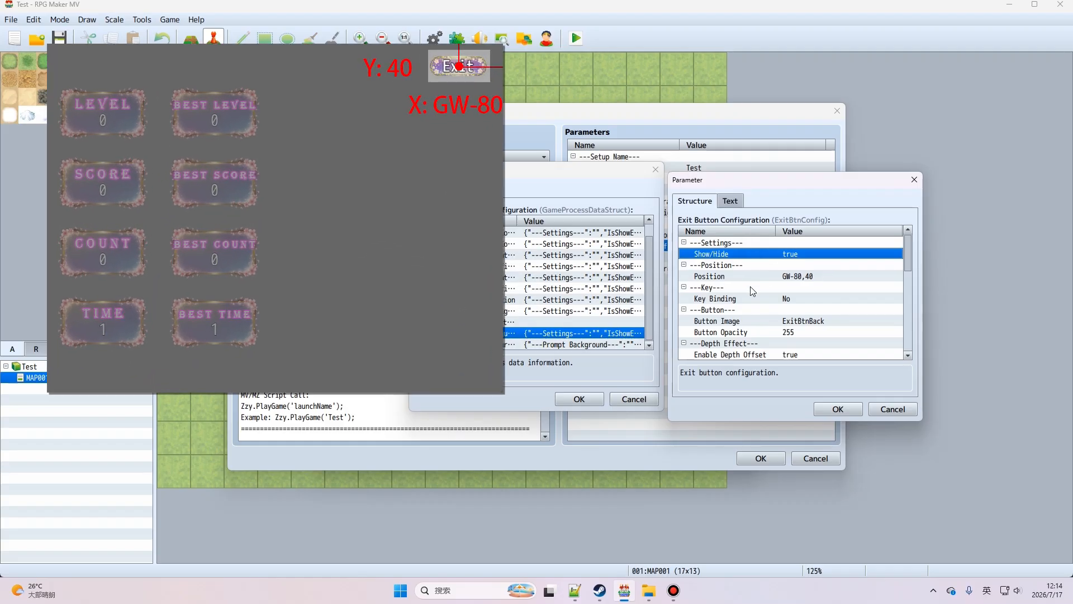
pyautogui.click(751, 277)
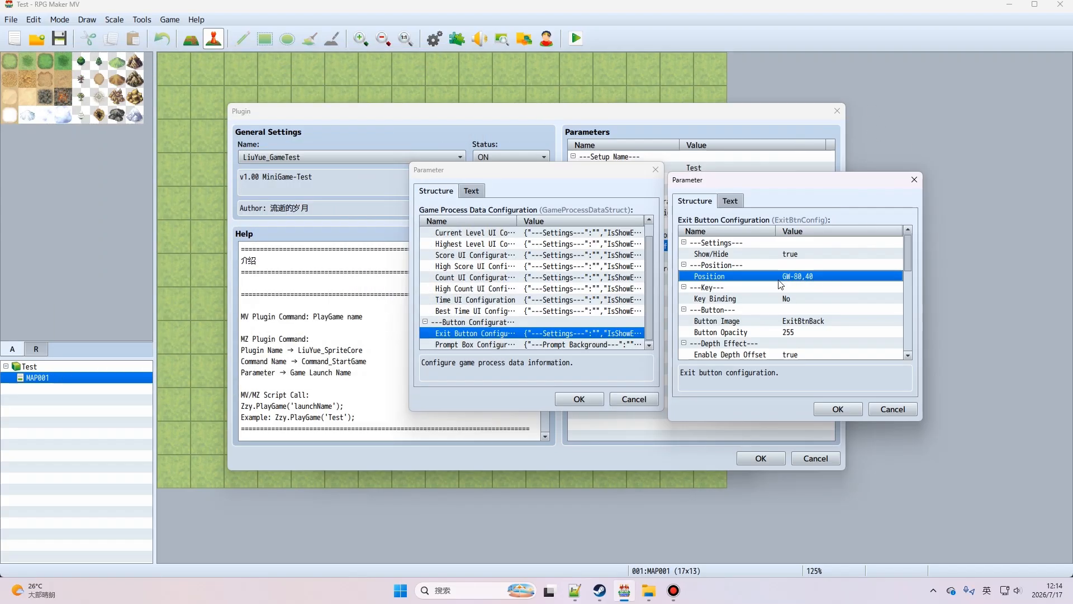
# Examine the keys available for the exit button's Key Binding and close the choice without changing it.
pyautogui.scroll(-1, 781, 285)
pyautogui.click(783, 289)
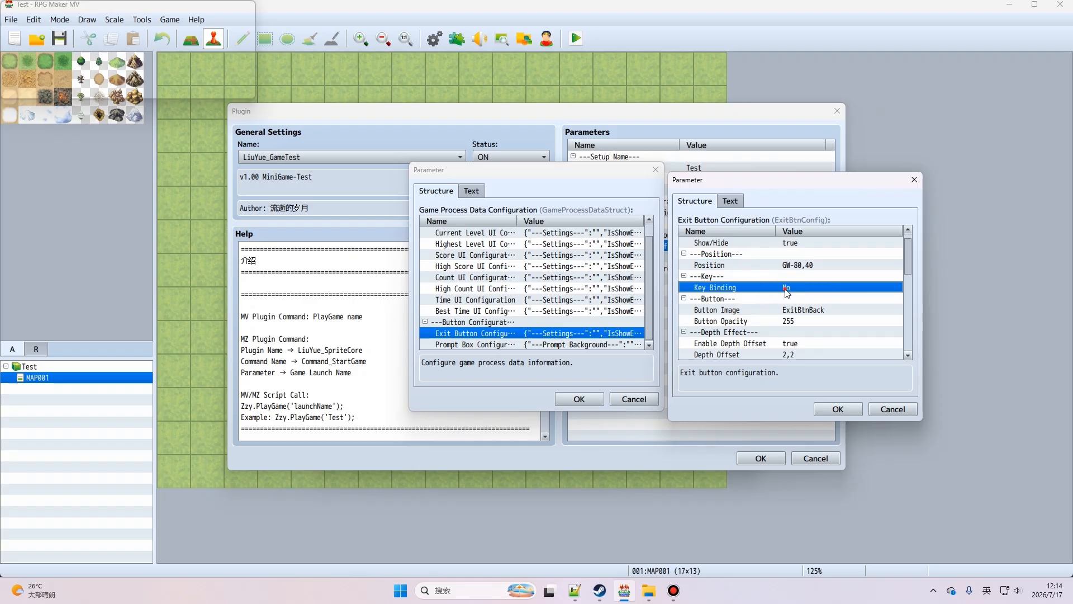
pyautogui.doubleClick(786, 290)
pyautogui.moveTo(752, 238); pyautogui.dragTo(774, 327)
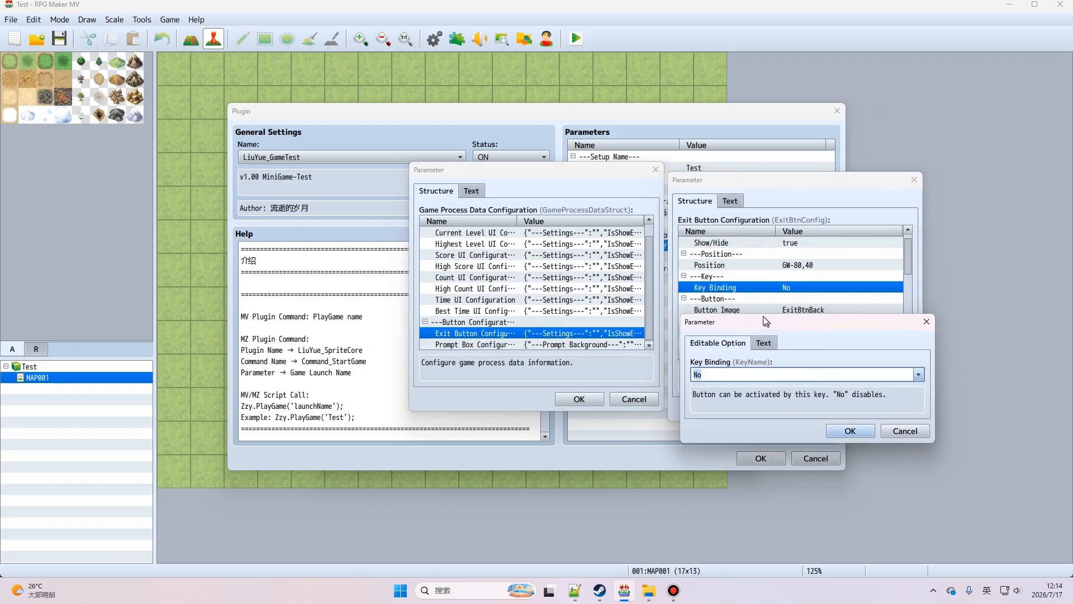
pyautogui.click(921, 374)
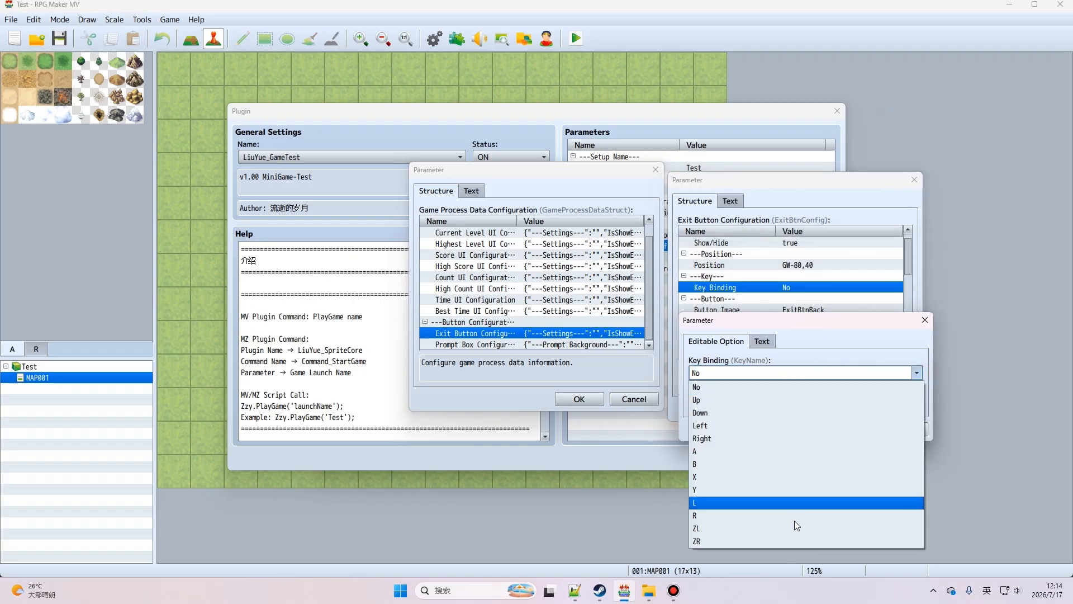
pyautogui.click(798, 282)
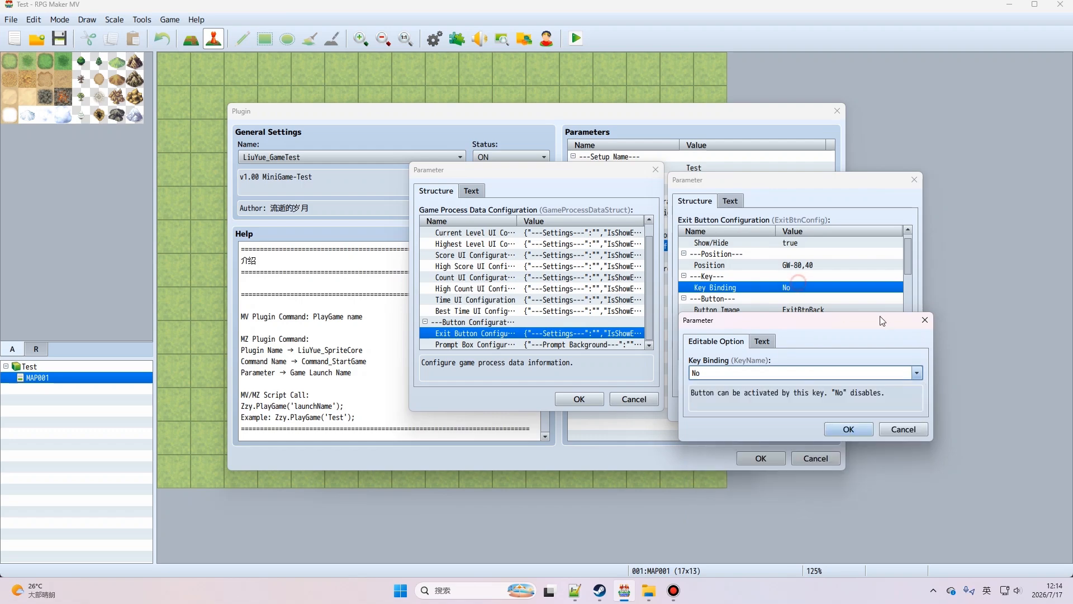
pyautogui.click(926, 318)
# Look over the exit button's Button Image and Button Opacity settings and view ExitBtnBack.png in File Explorer.
pyautogui.scroll(-1, 811, 301)
pyautogui.click(776, 299)
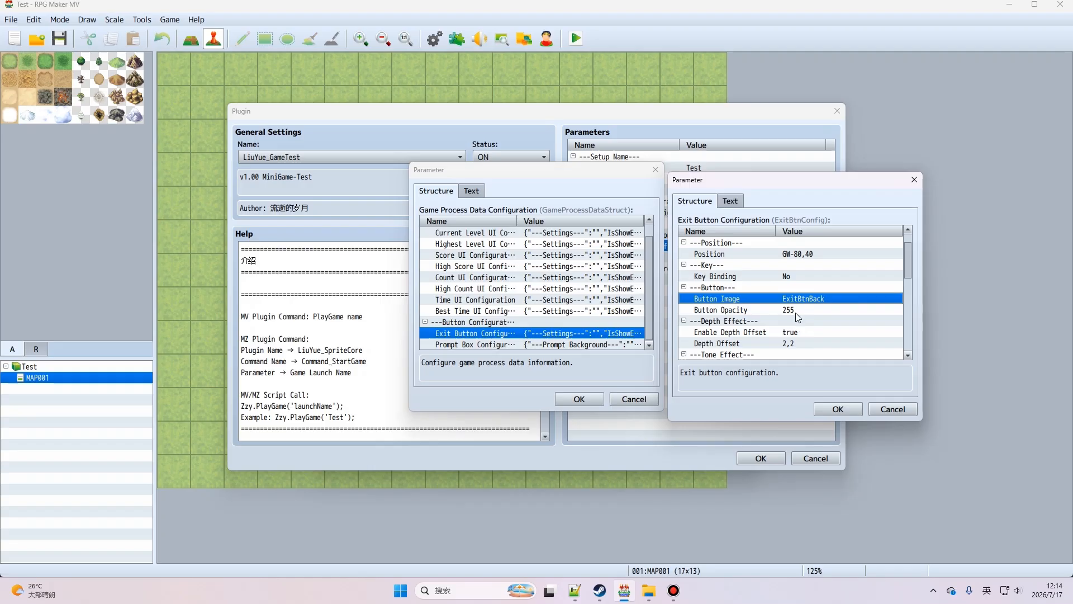
pyautogui.click(796, 312)
pyautogui.moveTo(649, 590)
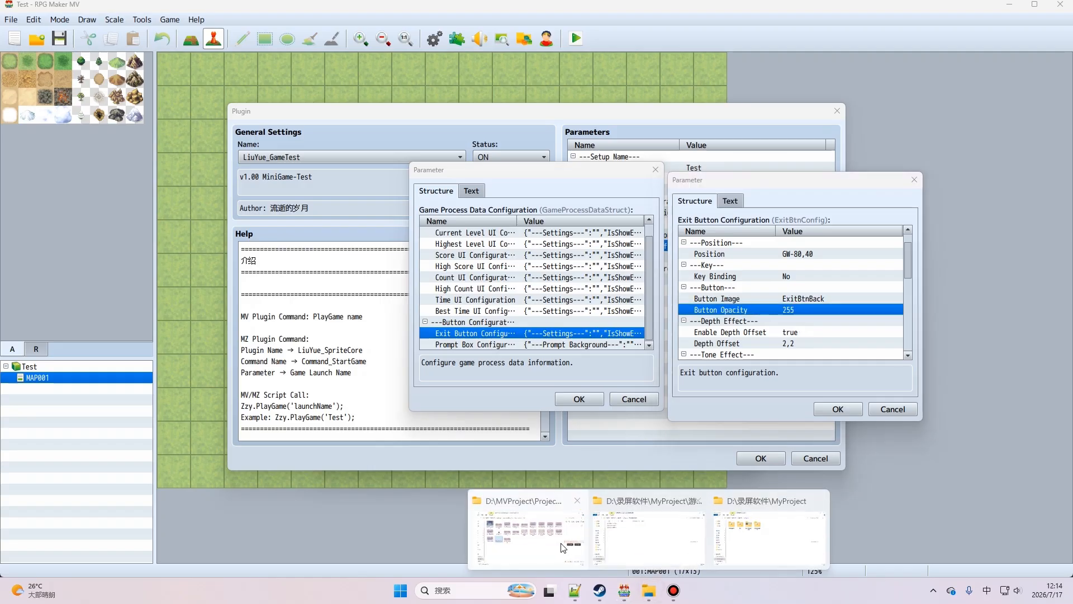
pyautogui.click(528, 533)
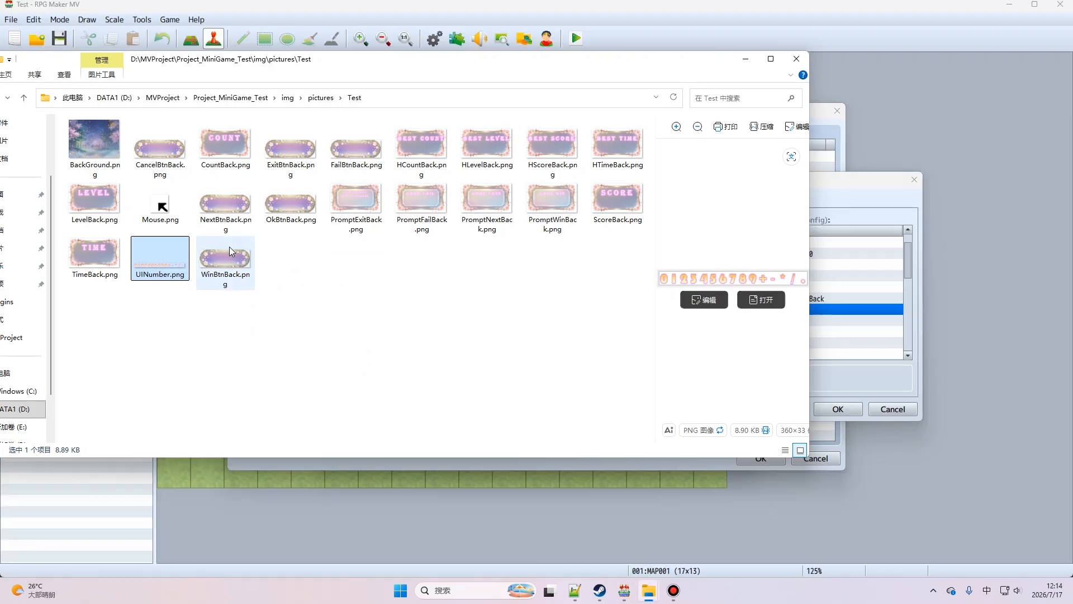
pyautogui.click(296, 166)
pyautogui.doubleClick(296, 166)
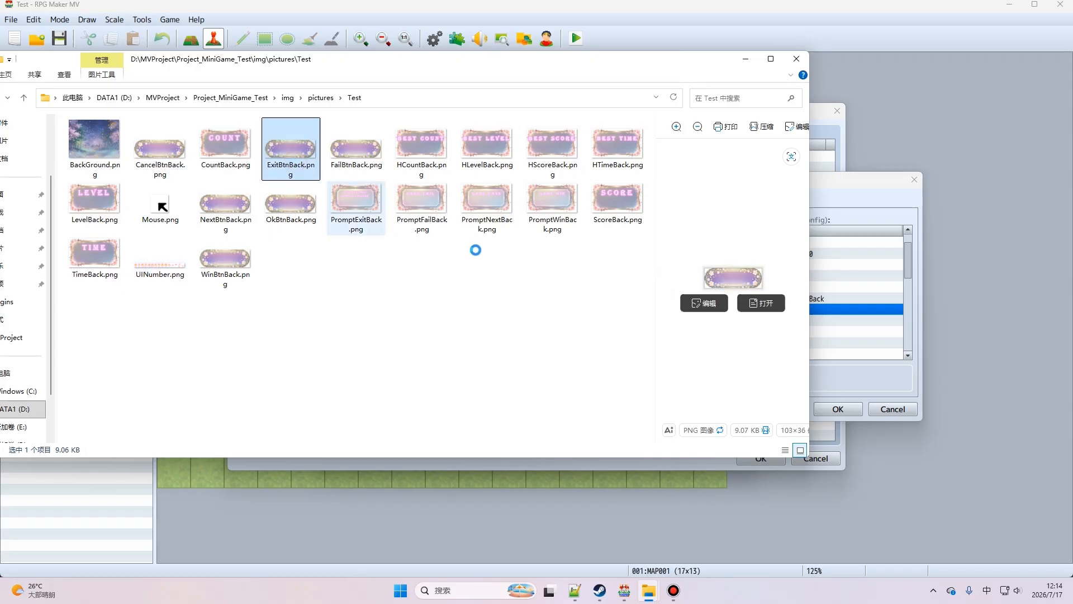
pyautogui.click(915, 91)
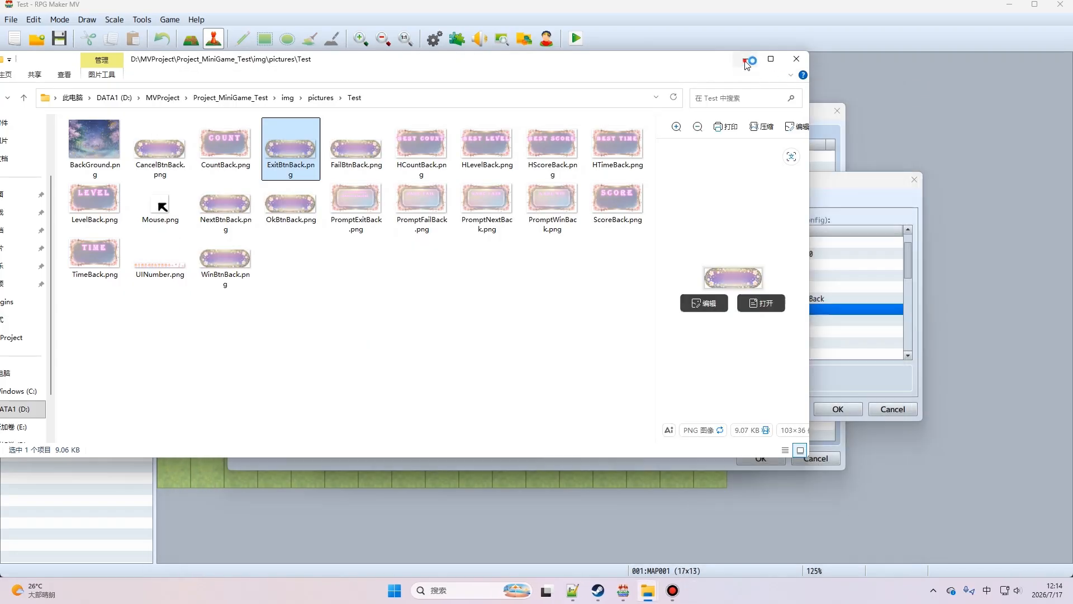
# Look over the exit button's Enable Depth Offset and Depth Offset settings, opening the Depth Offset value without changing it.
pyautogui.click(794, 317)
pyautogui.scroll(-1, 788, 298)
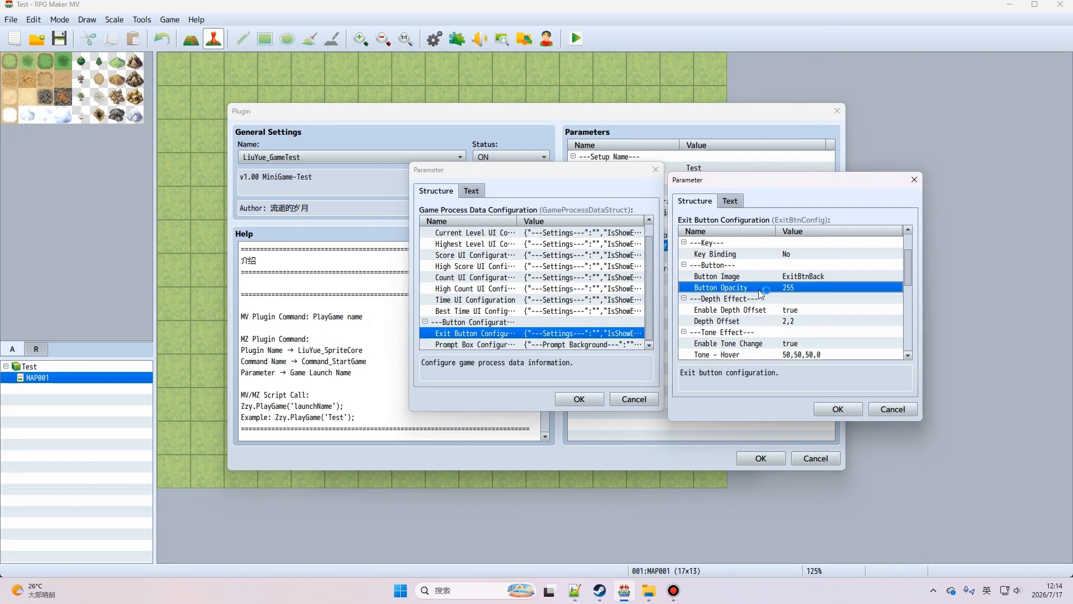
pyautogui.scroll(-1, 787, 287)
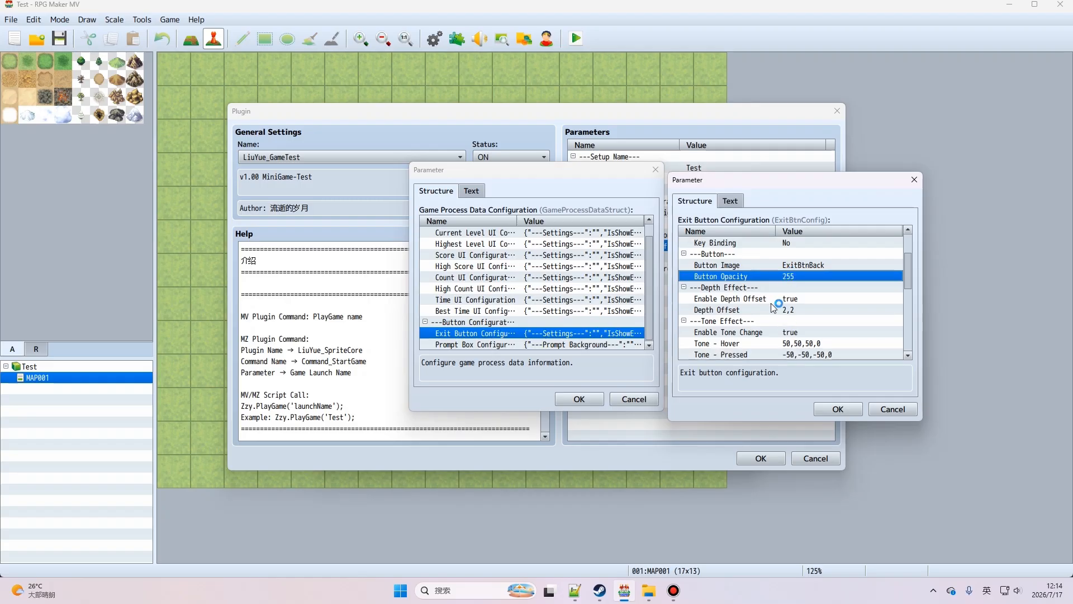
pyautogui.click(782, 299)
pyautogui.scroll(-1, 749, 299)
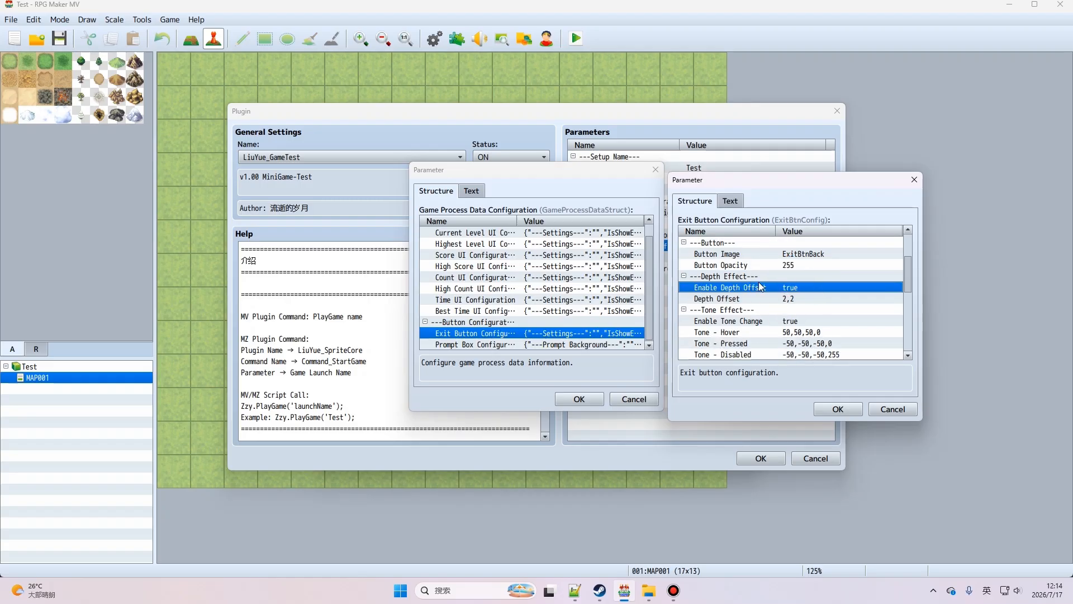
pyautogui.click(770, 296)
pyautogui.click(778, 286)
pyautogui.click(778, 298)
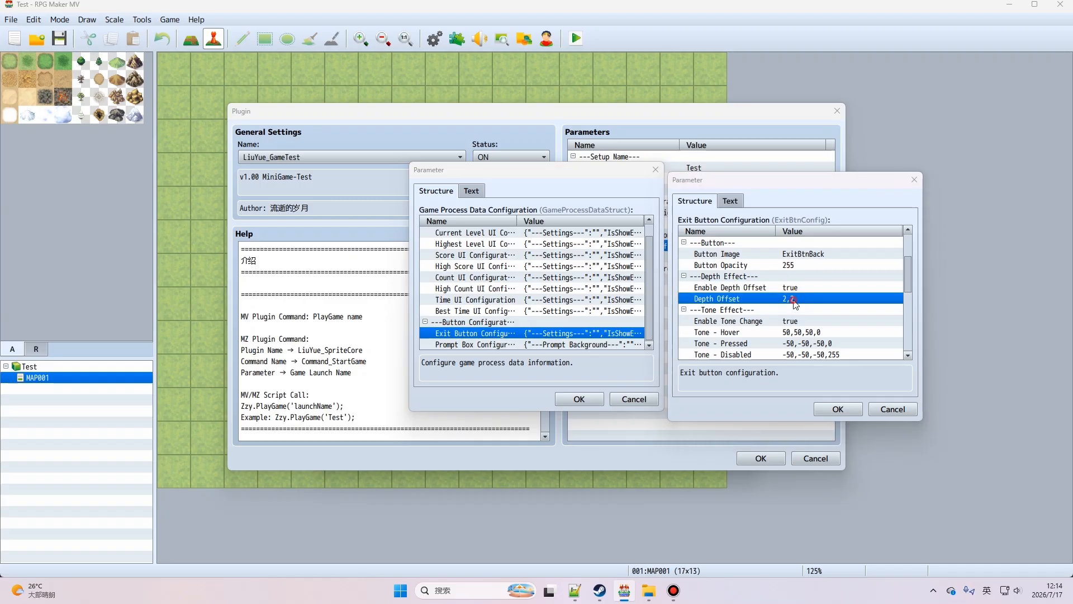
pyautogui.doubleClick(794, 302)
pyautogui.click(705, 390)
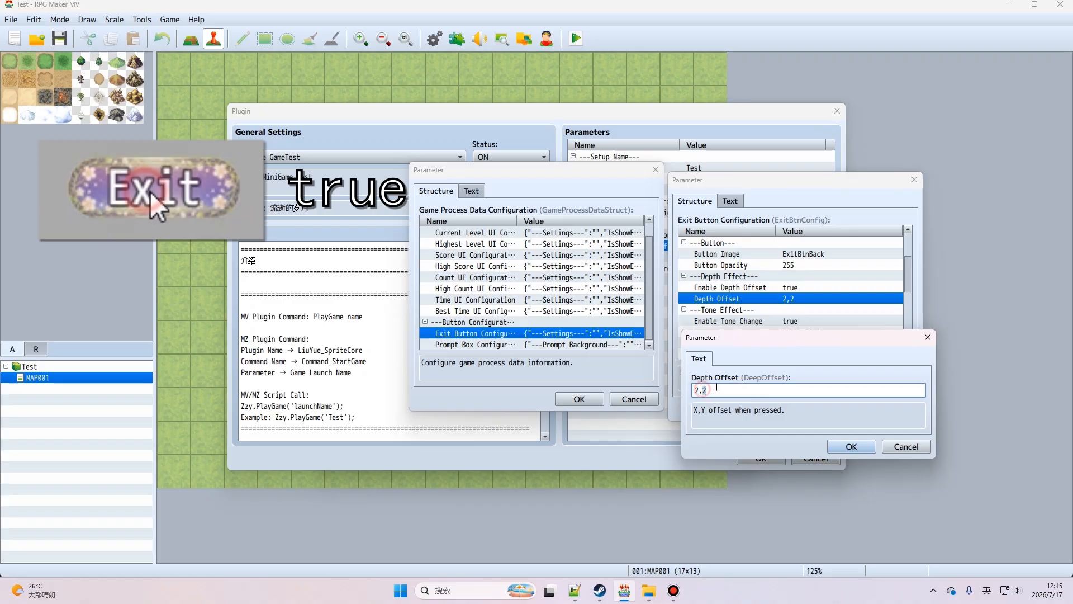
pyautogui.click(839, 447)
# Look over the exit button's Tone Effect settings for hover, pressed and disabled, opening the Tone - Hover value without changing it.
pyautogui.scroll(-1, 776, 309)
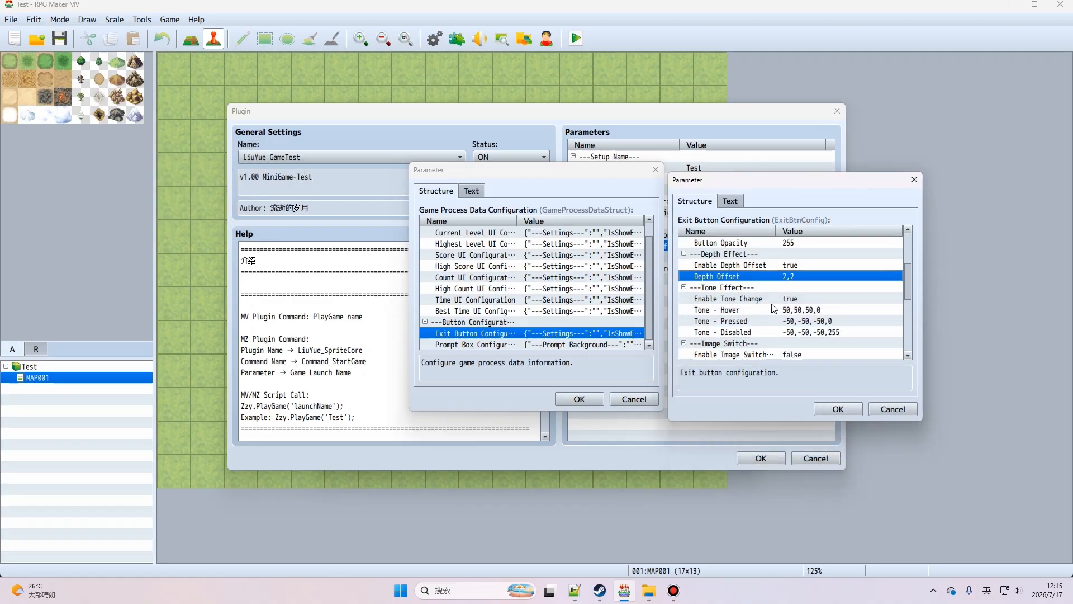
pyautogui.click(780, 300)
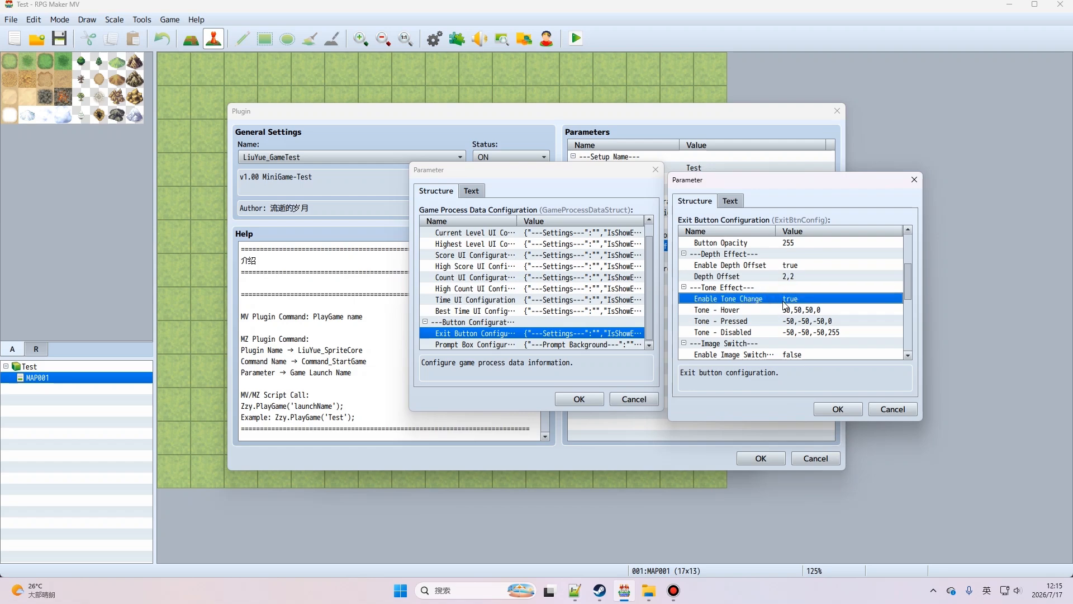
pyautogui.scroll(-1, 771, 305)
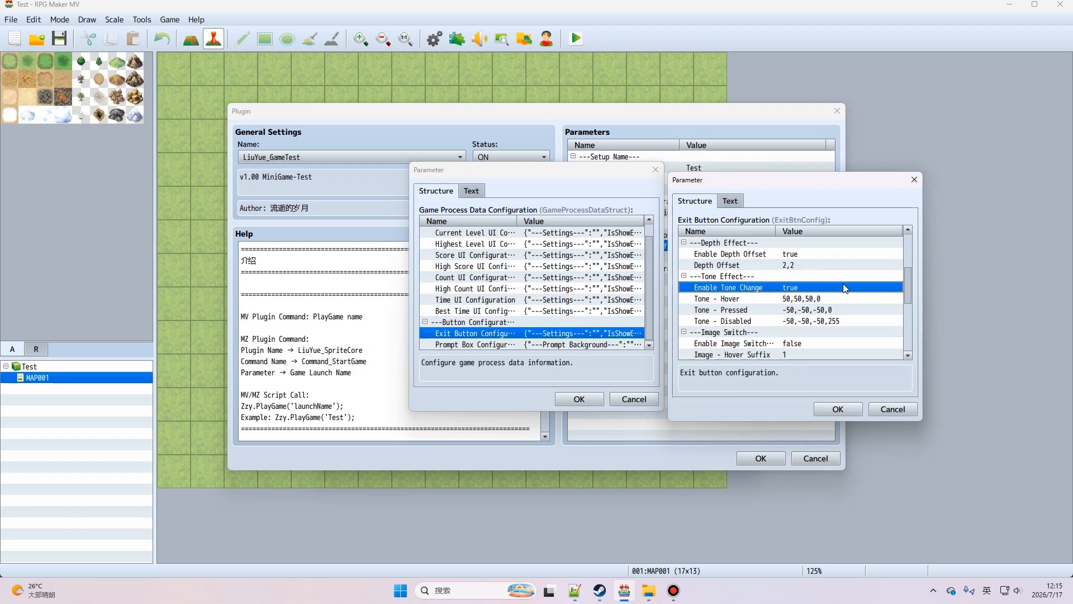
pyautogui.click(742, 301)
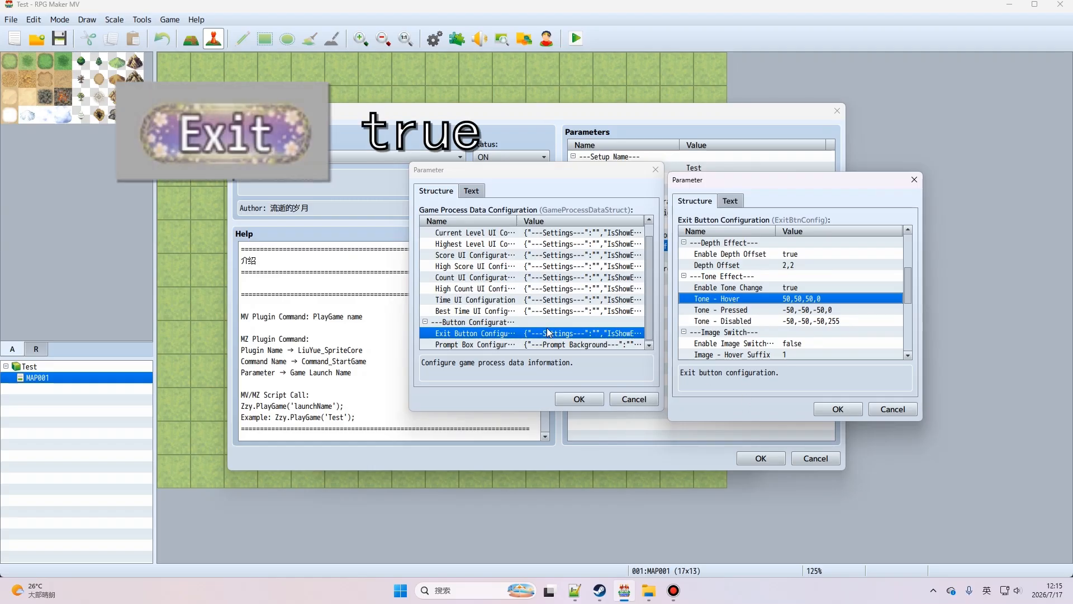
pyautogui.click(795, 298)
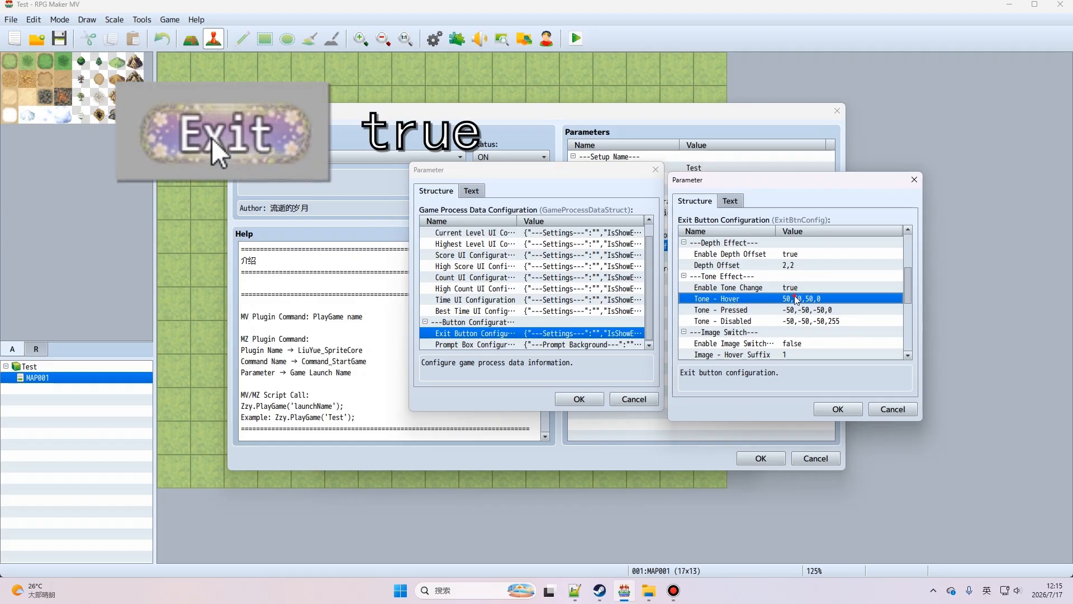
pyautogui.doubleClick(796, 299)
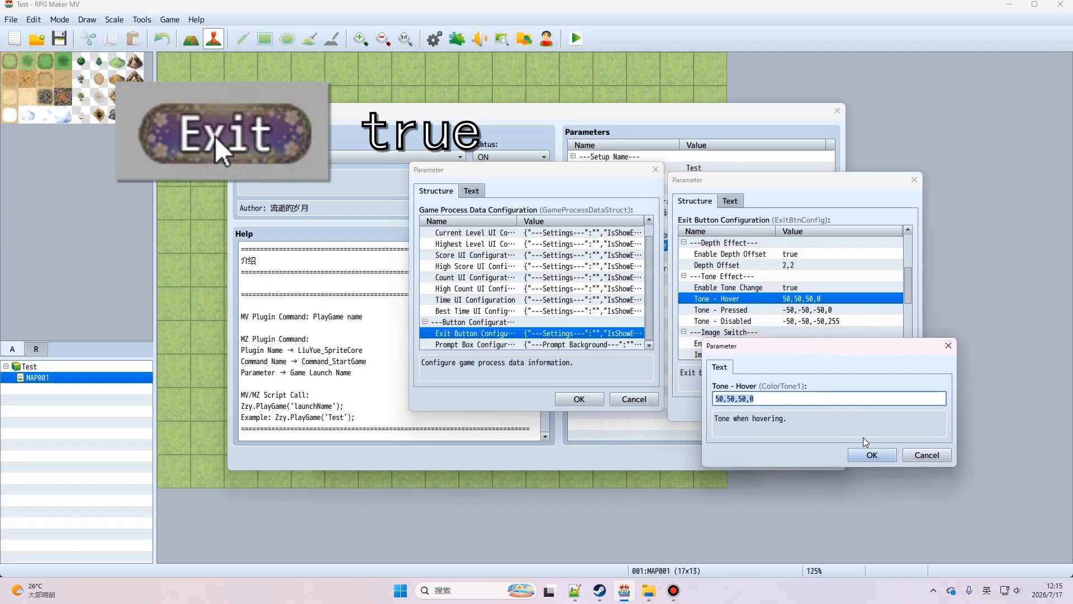
pyautogui.click(871, 454)
pyautogui.click(784, 309)
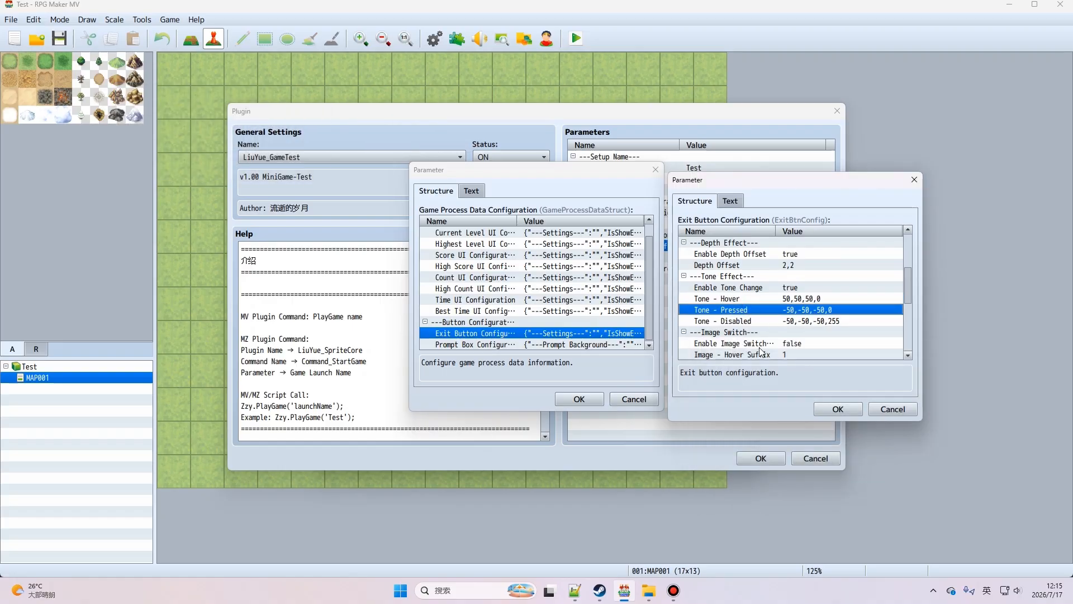
pyautogui.scroll(-1, 764, 316)
pyautogui.click(756, 312)
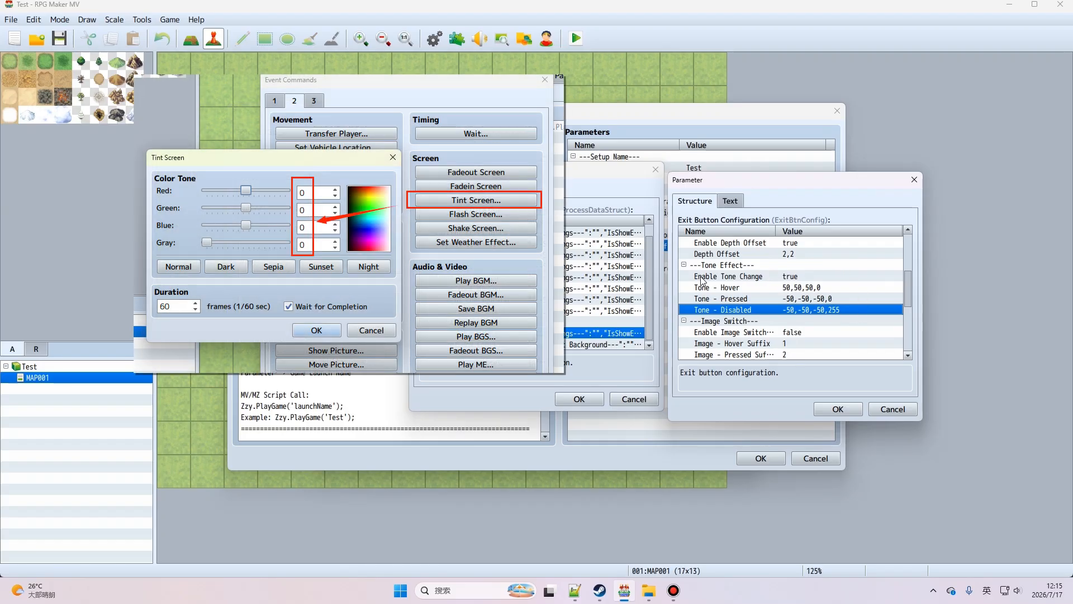
# Enable Image Switching for the exit button, widening the Name column to show the full parameter names.
pyautogui.scroll(-1, 853, 317)
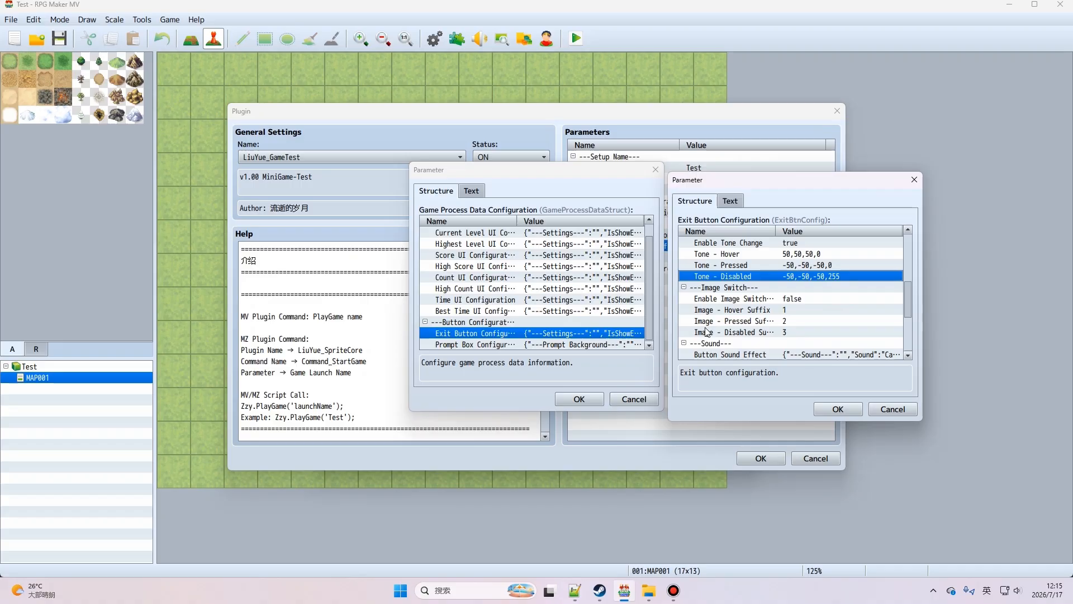
pyautogui.click(754, 300)
pyautogui.scroll(-1, 764, 298)
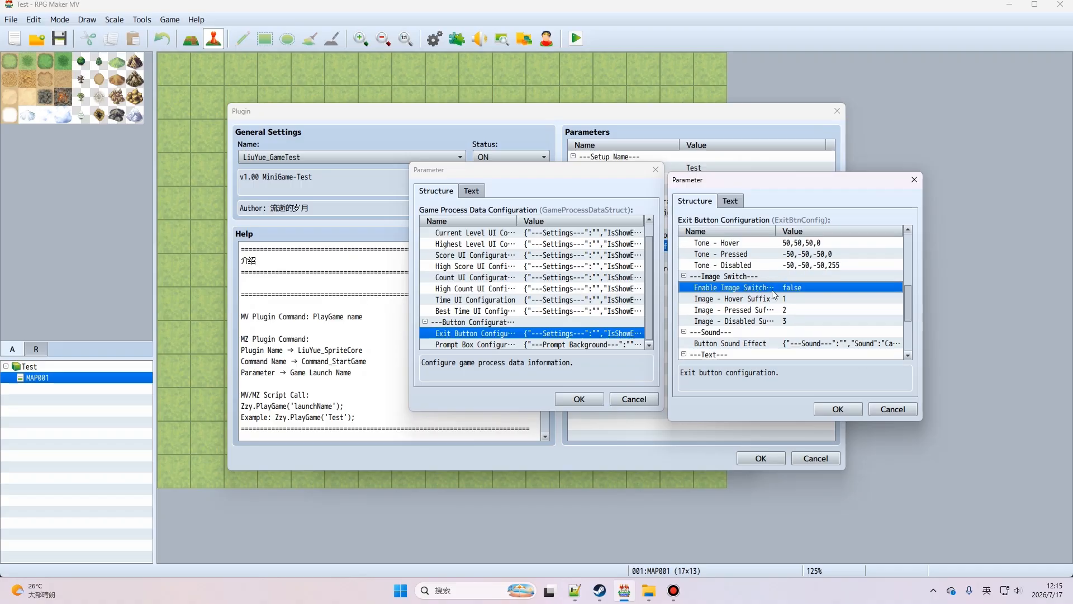
pyautogui.doubleClick(775, 242)
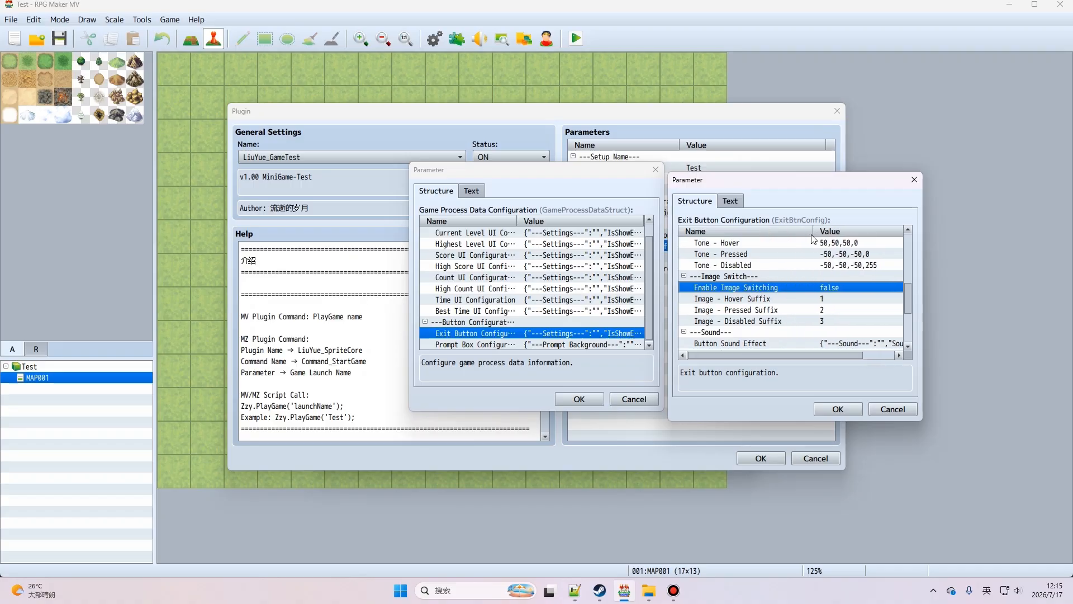
pyautogui.doubleClick(786, 287)
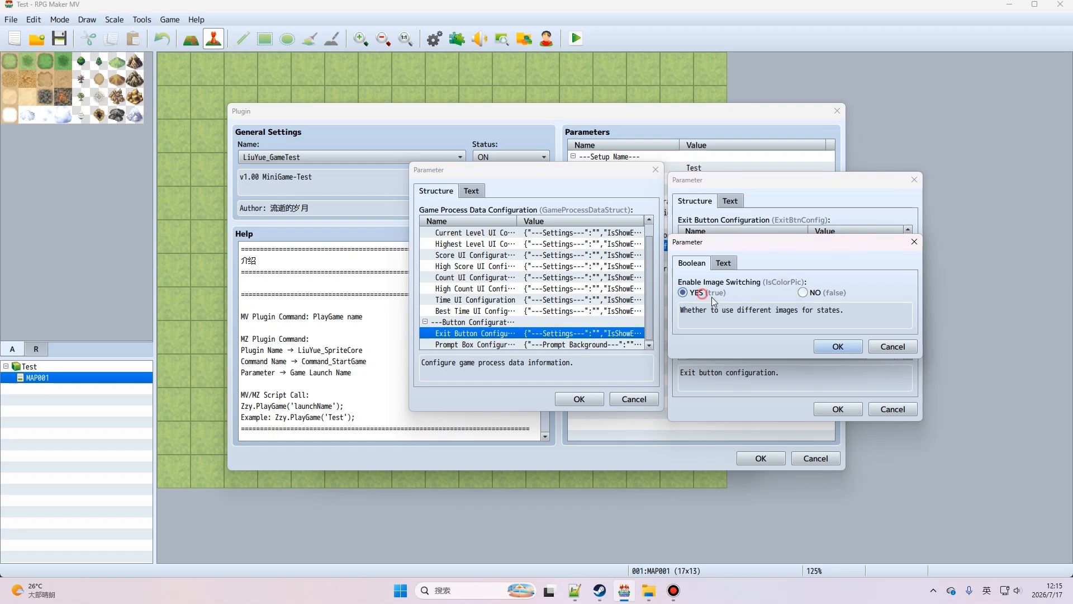
pyautogui.click(822, 346)
pyautogui.scroll(1, 834, 303)
pyautogui.scroll(-1, 827, 307)
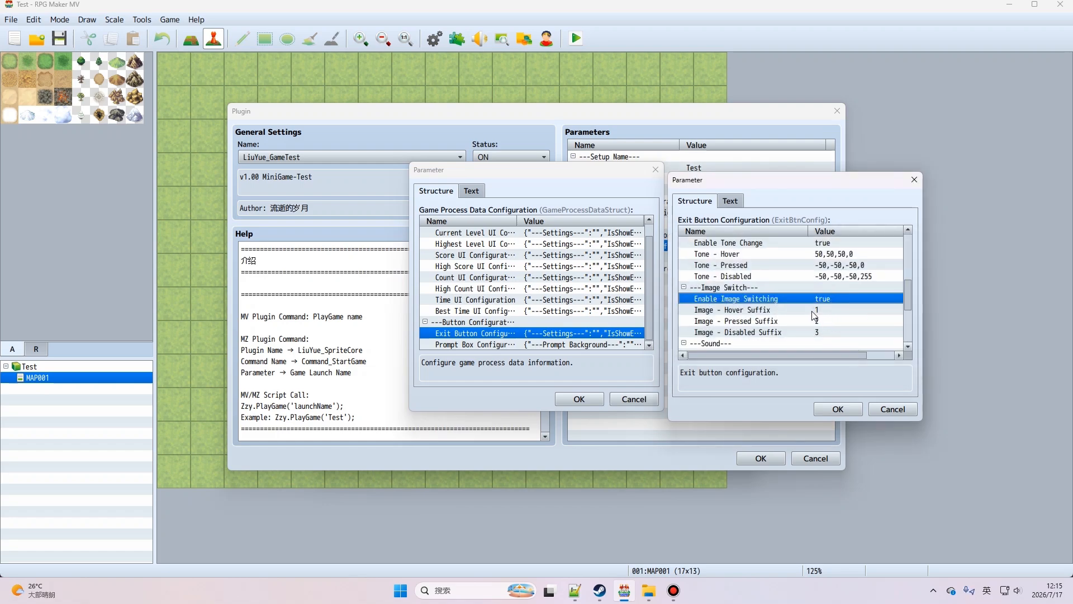
# Examine the exit button's Hover, Pressed and Disabled image suffixes and how they relate to the Button Image name.
pyautogui.click(727, 310)
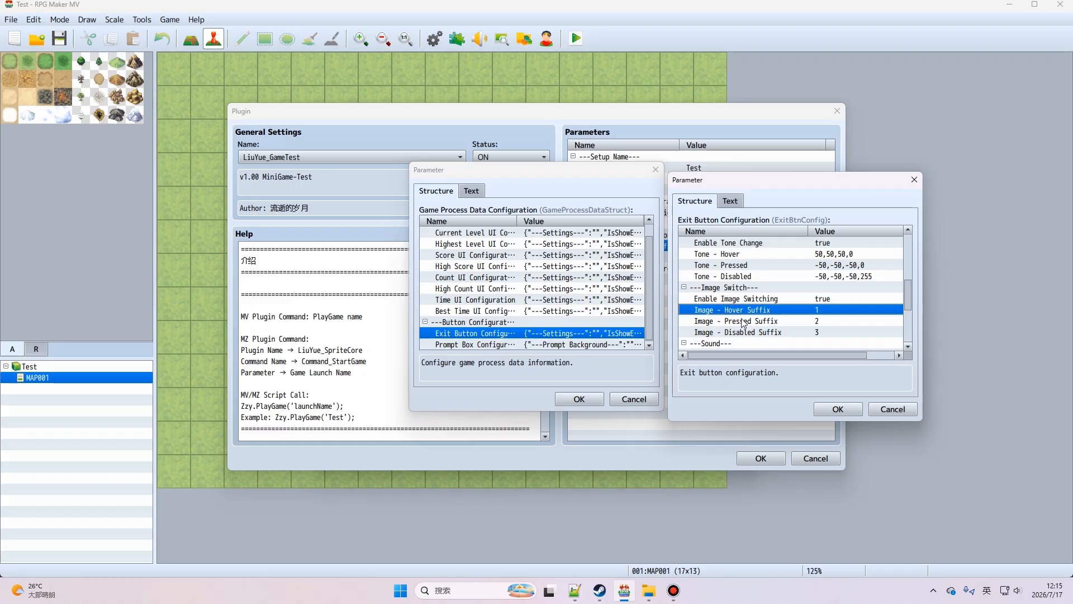
pyautogui.click(743, 322)
pyautogui.click(745, 334)
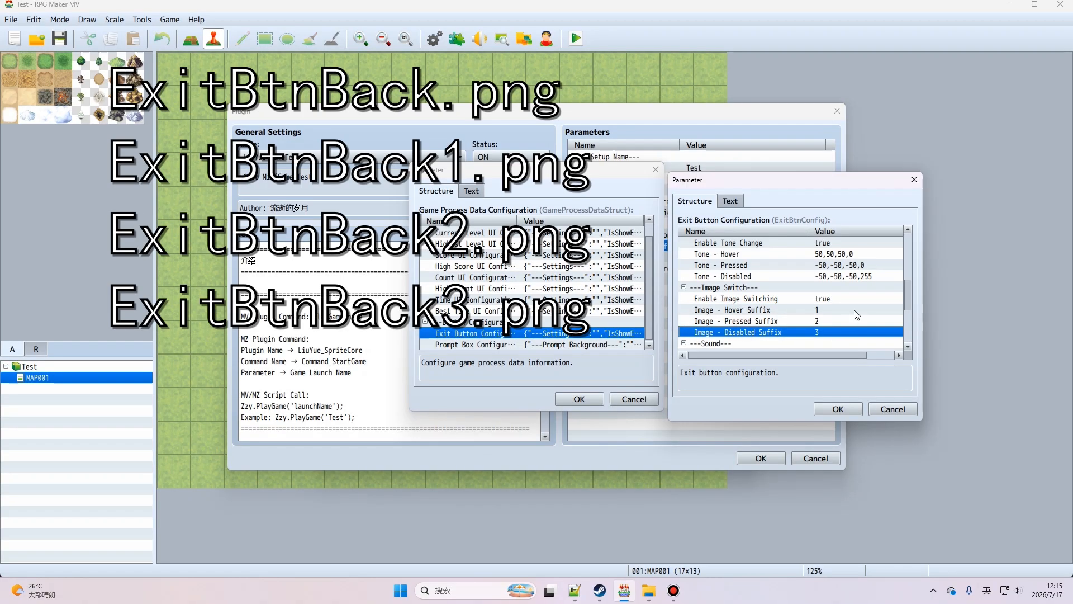
pyautogui.scroll(1, 860, 300)
pyautogui.scroll(3, 843, 304)
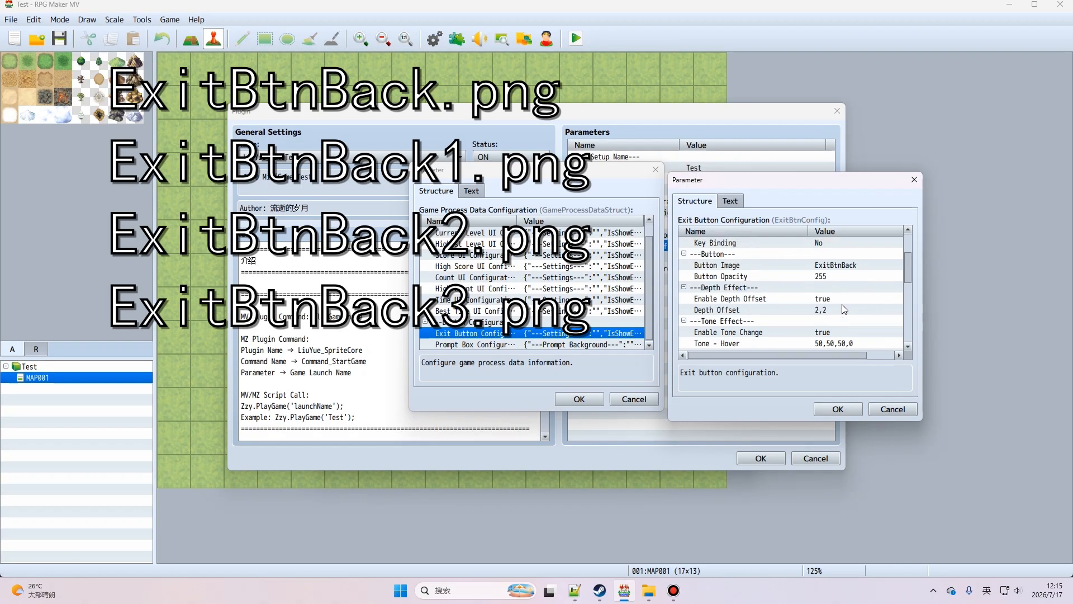
pyautogui.click(762, 302)
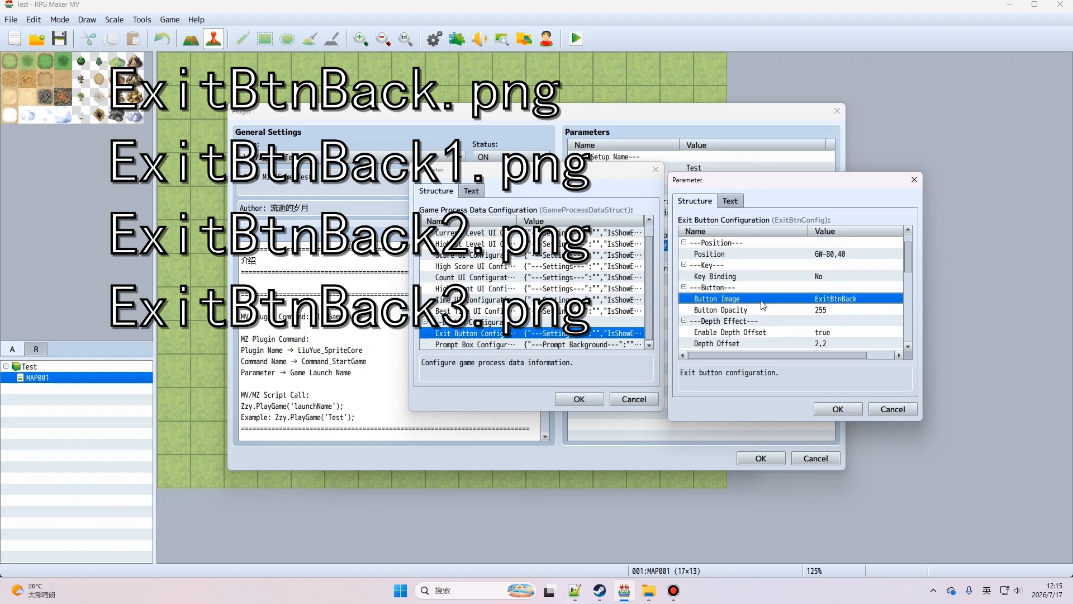
pyautogui.scroll(-4, 849, 302)
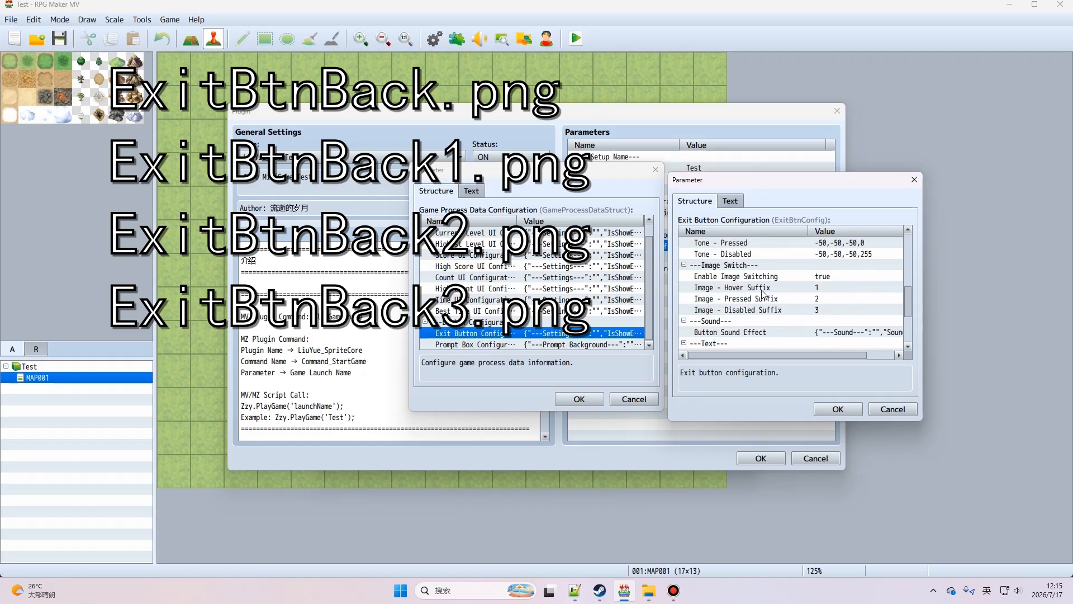
pyautogui.click(785, 290)
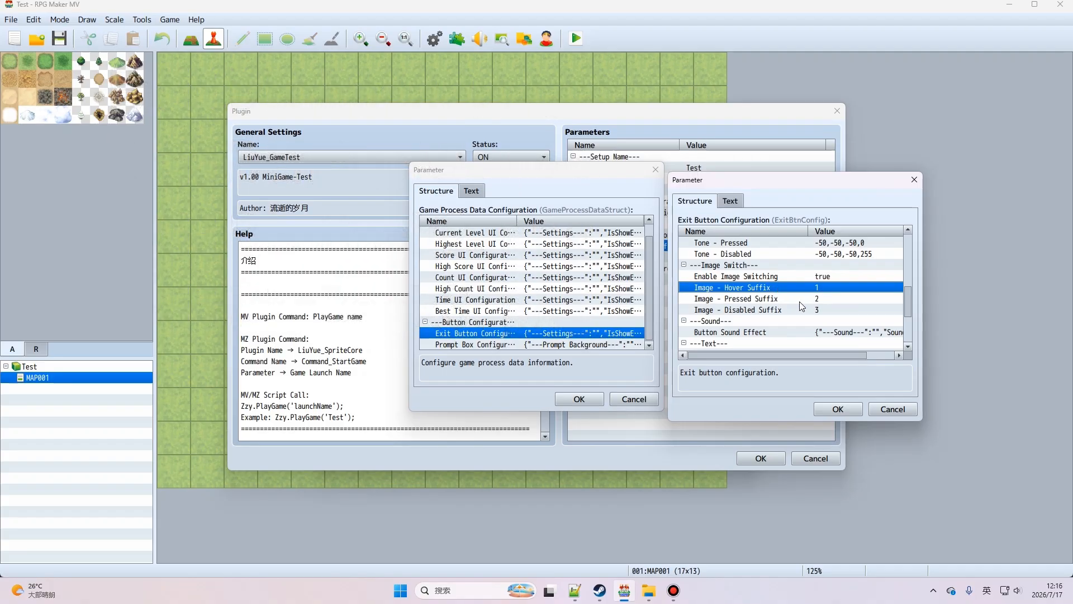
pyautogui.click(800, 302)
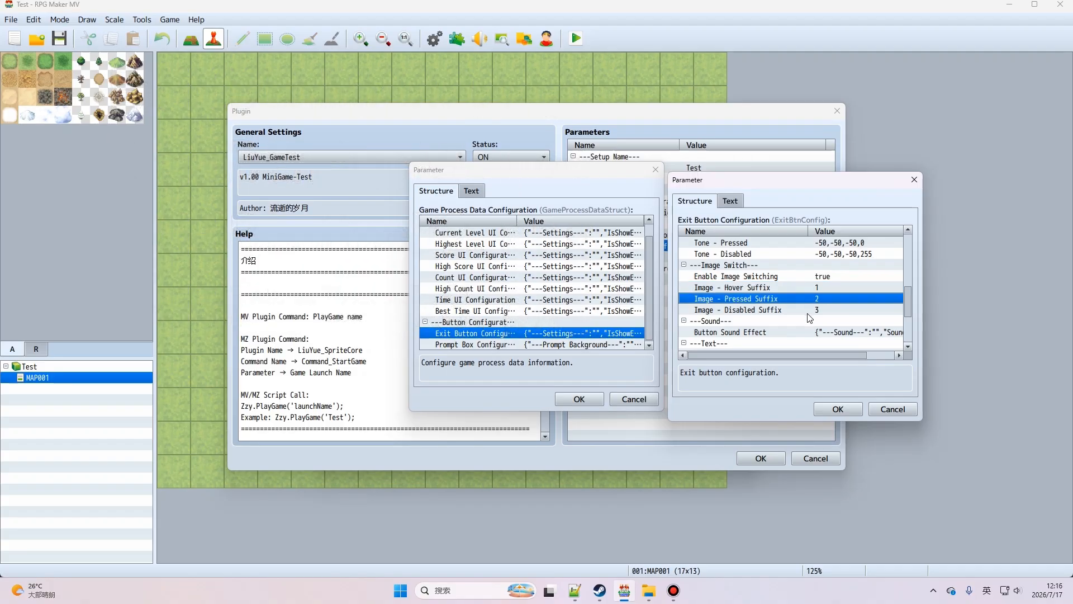
pyautogui.click(809, 312)
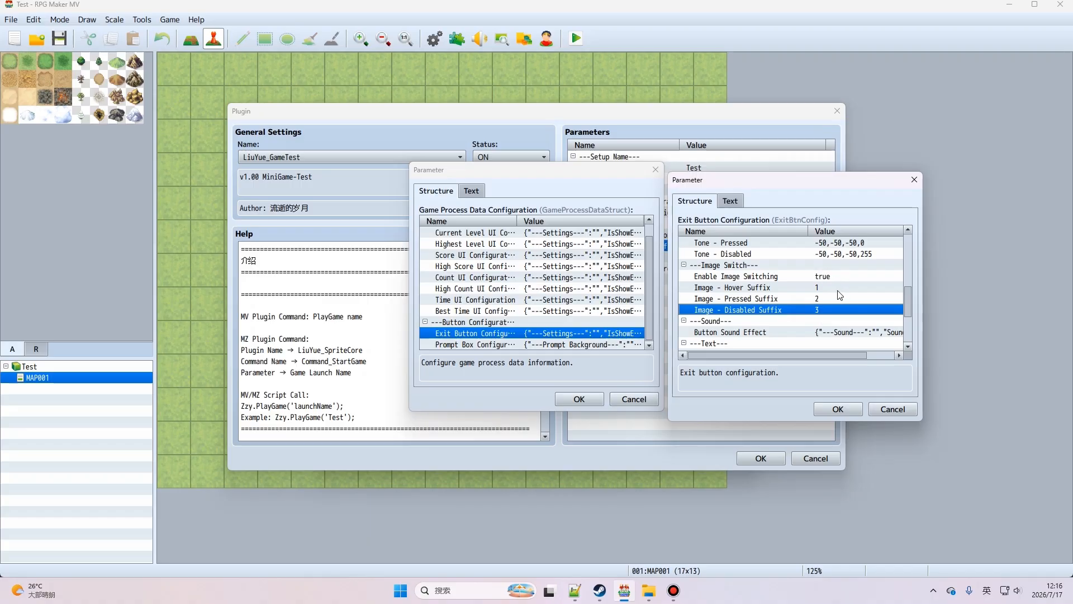
# Open the exit button's Button Sound Effect and view the available audio files for Sound, keeping Cancel2.
pyautogui.scroll(-1, 823, 283)
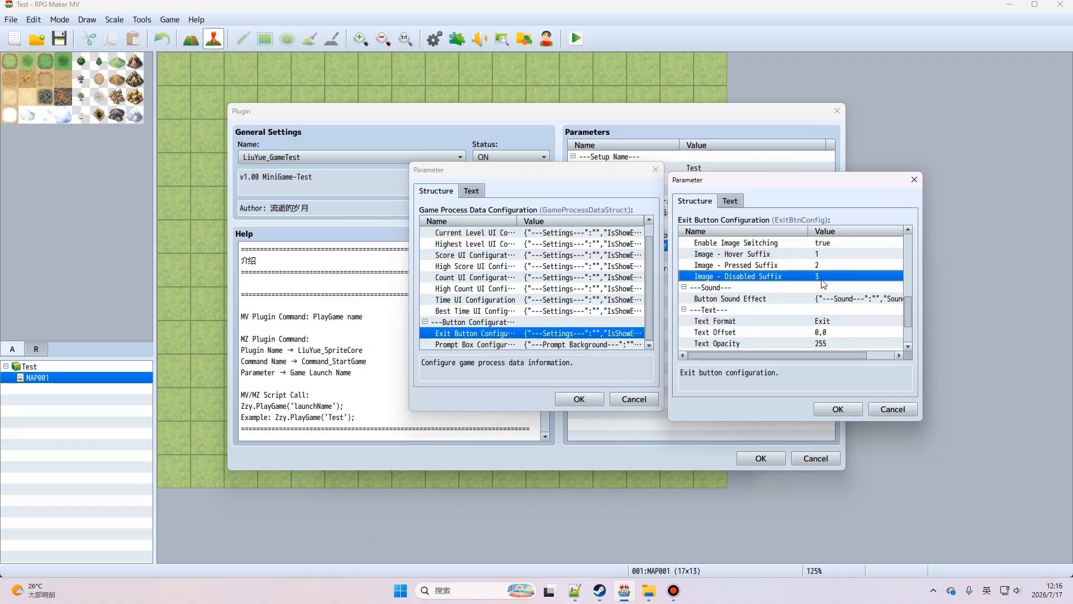
pyautogui.doubleClick(740, 305)
pyautogui.moveTo(742, 184); pyautogui.dragTo(451, 173)
pyautogui.click(495, 236)
pyautogui.doubleClick(496, 242)
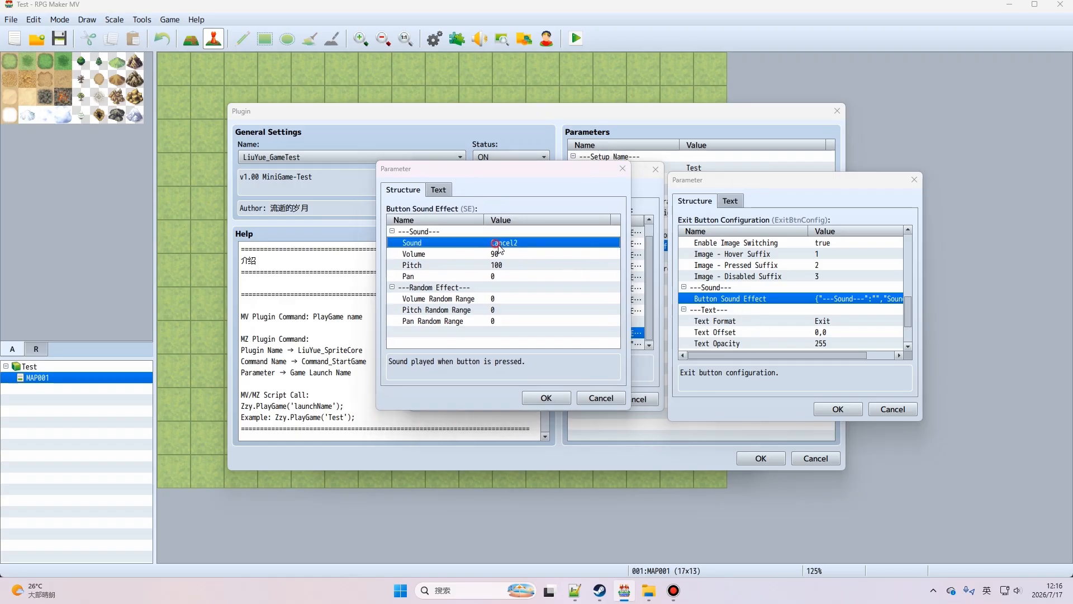
pyautogui.moveTo(506, 229); pyautogui.dragTo(648, 378)
pyautogui.click(674, 429)
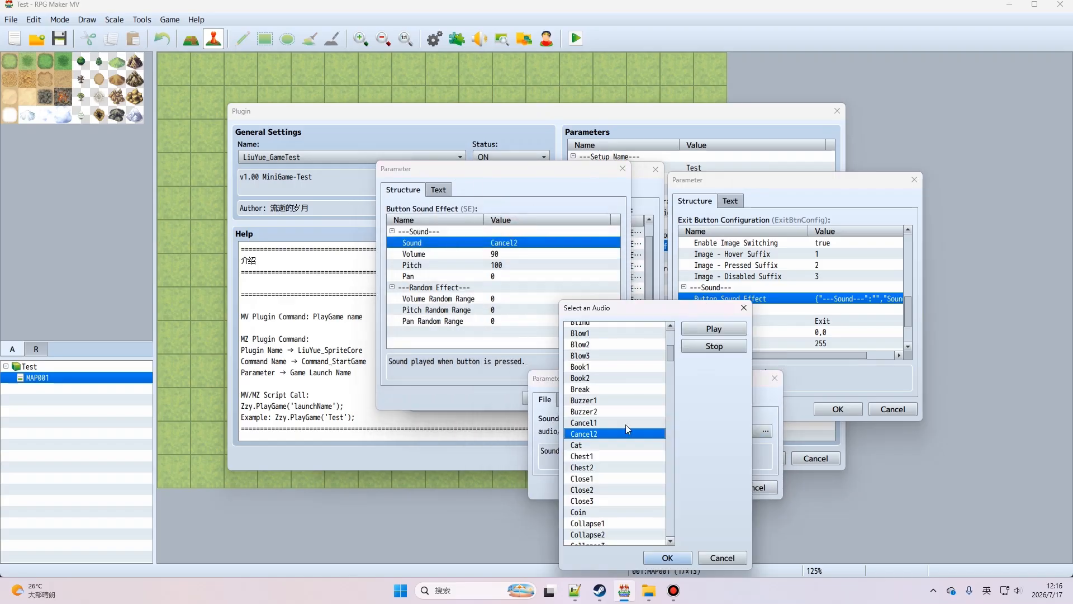
pyautogui.click(669, 557)
pyautogui.click(676, 486)
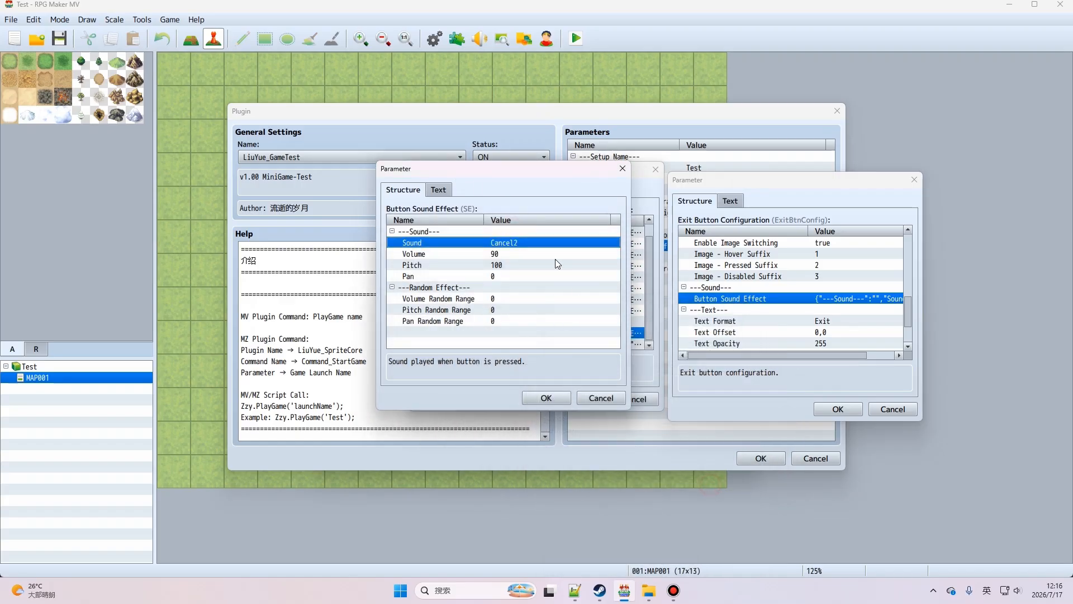
# Look over the Volume, Pitch and Pan settings of the exit button's sound effect.
pyautogui.click(470, 256)
pyautogui.click(493, 267)
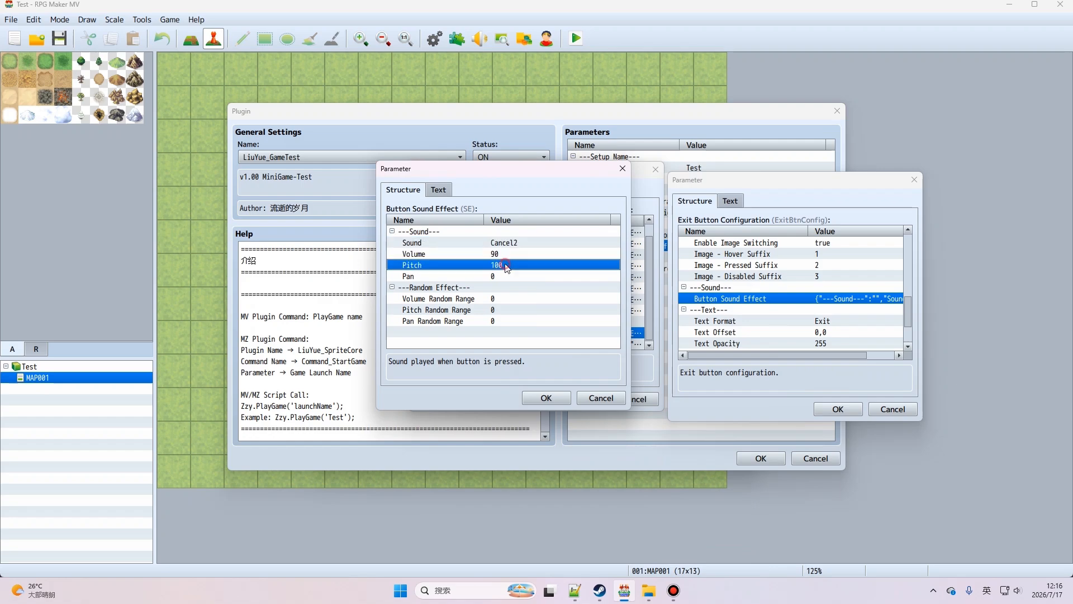
pyautogui.click(496, 277)
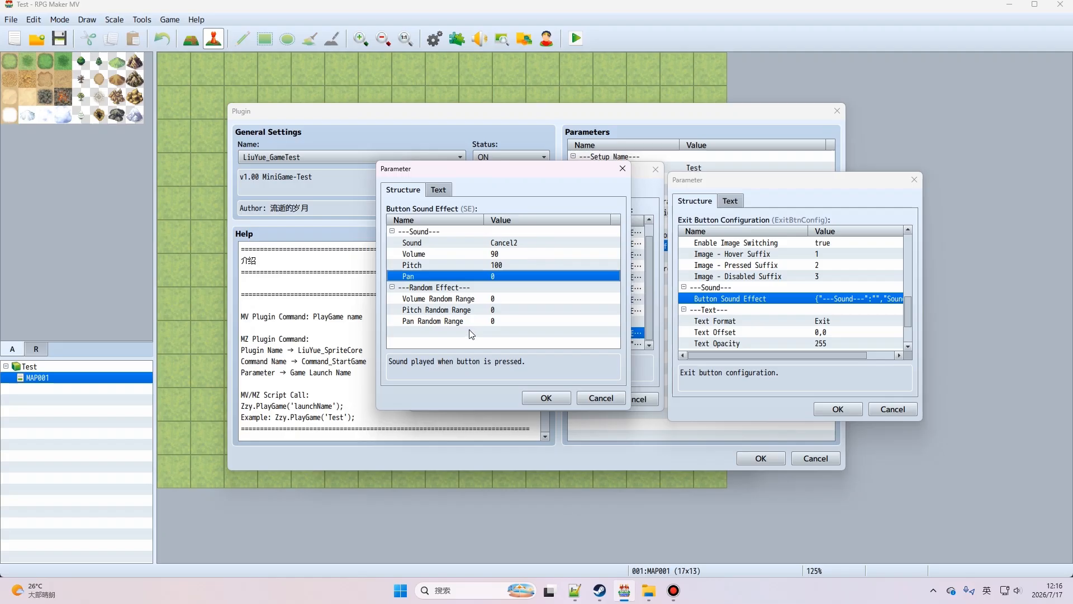
# Set the sound effect's Volume Random Range to 10 and accept the Button Sound Effect settings.
pyautogui.click(476, 300)
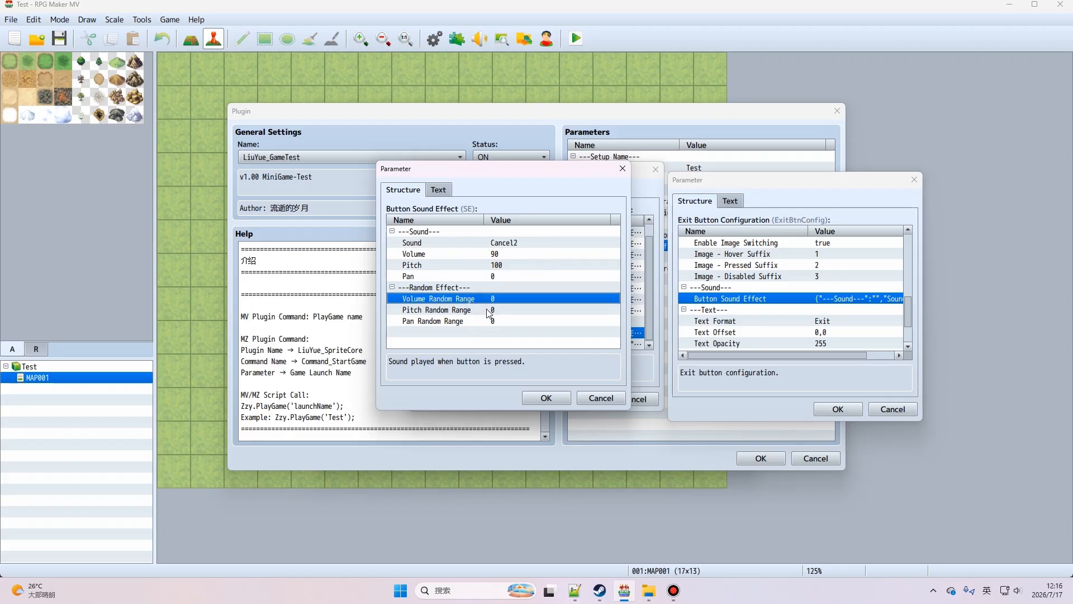
pyautogui.doubleClick(514, 303)
pyautogui.moveTo(484, 240); pyautogui.dragTo(555, 323)
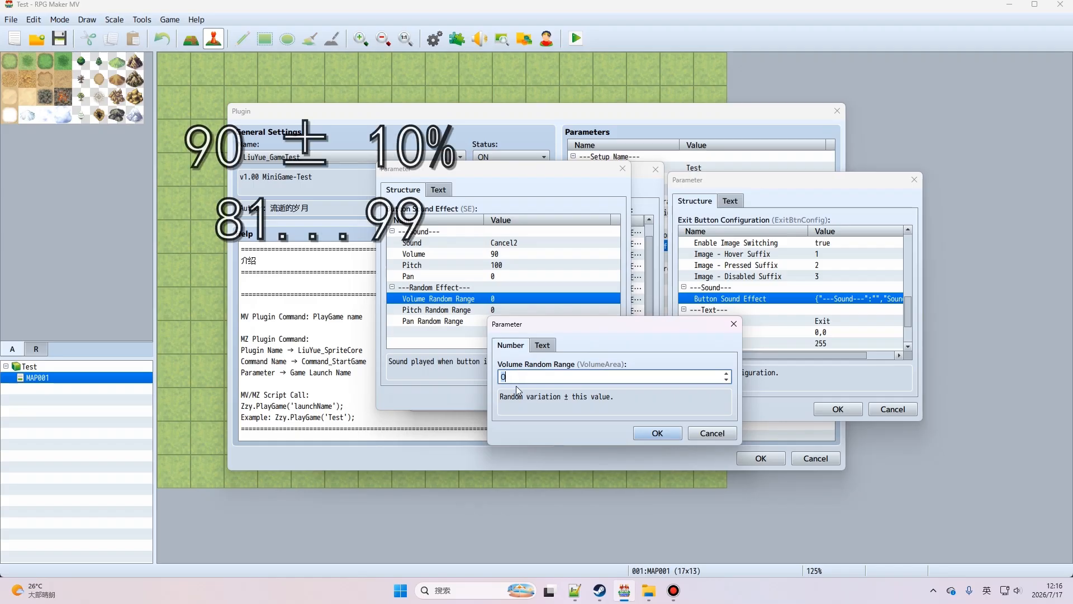
pyautogui.write('10')
pyautogui.press('Return')
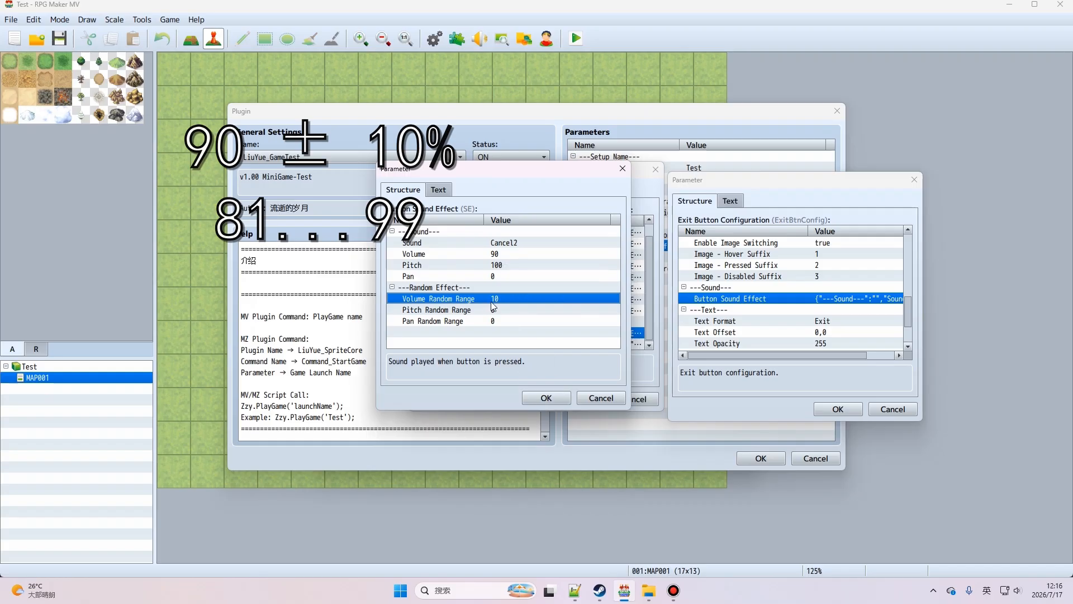
pyautogui.click(550, 397)
# Look over the exit button's Text Format, Text Offset and Text Opacity settings.
pyautogui.scroll(-1, 810, 307)
pyautogui.click(776, 298)
pyautogui.scroll(-1, 776, 299)
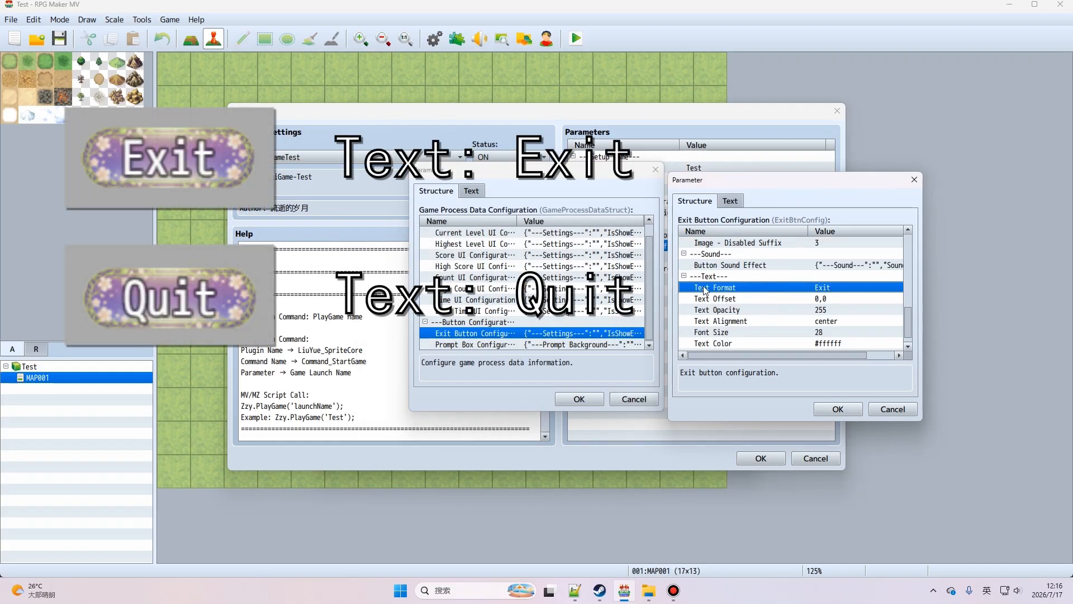
pyautogui.click(800, 307)
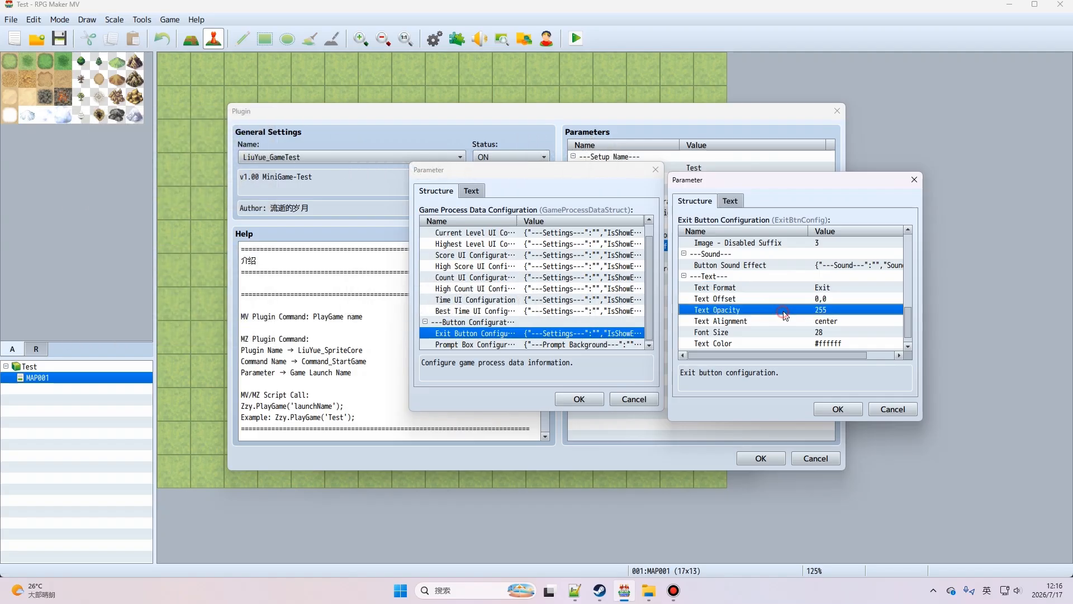
# View the available Text Alignment options for the exit button, keeping center.
pyautogui.scroll(-1, 793, 316)
pyautogui.click(793, 305)
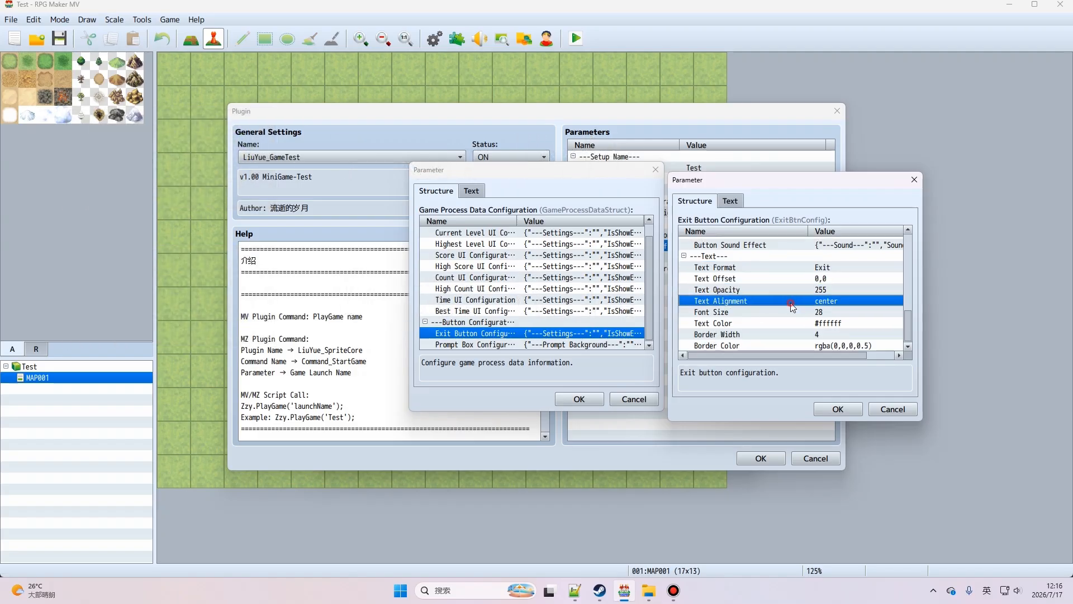
pyautogui.doubleClick(819, 306)
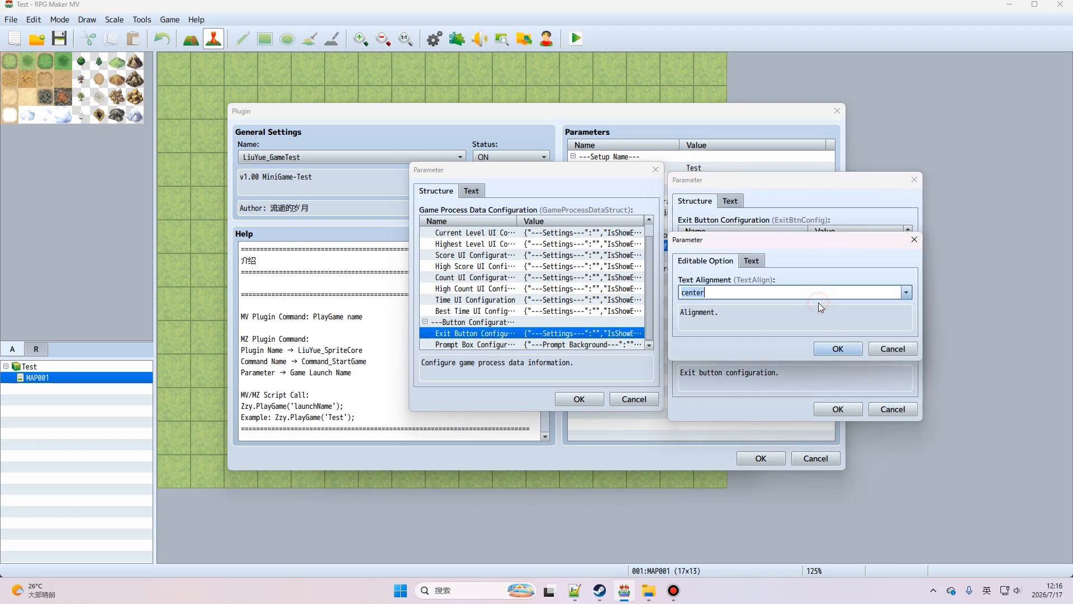
pyautogui.click(906, 292)
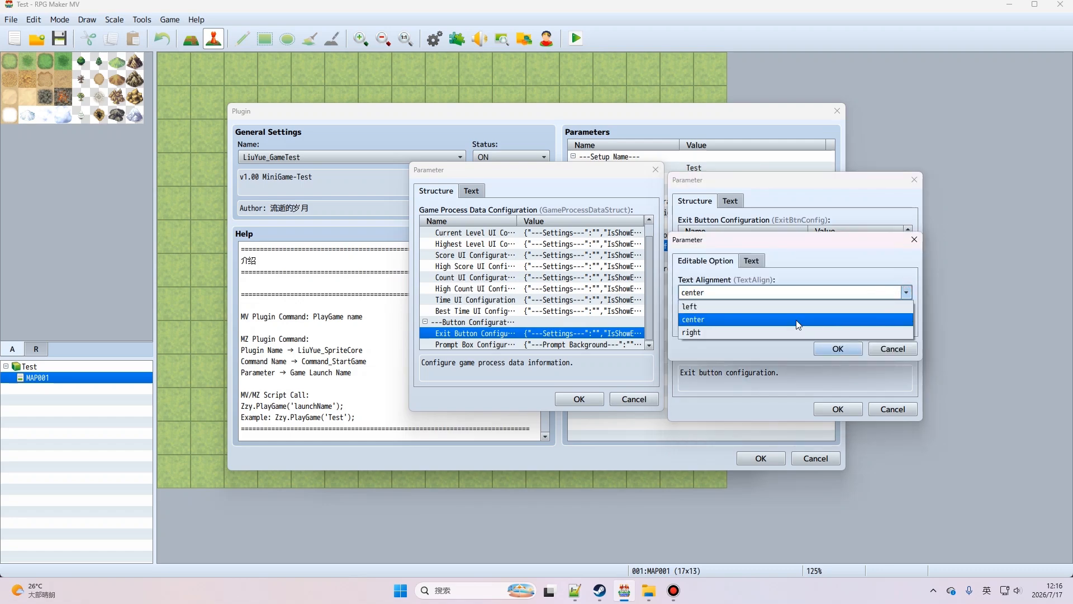
pyautogui.click(831, 350)
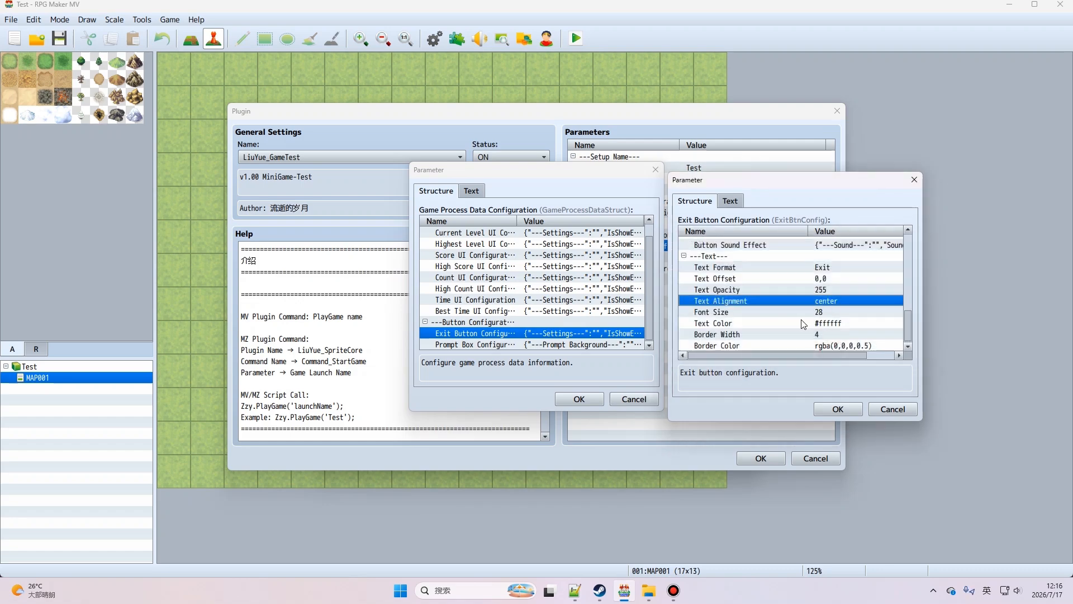
# Look over the exit button's Font Size, Text Color, Border Width and Border Color, and accept the Exit Button Configuration.
pyautogui.click(770, 313)
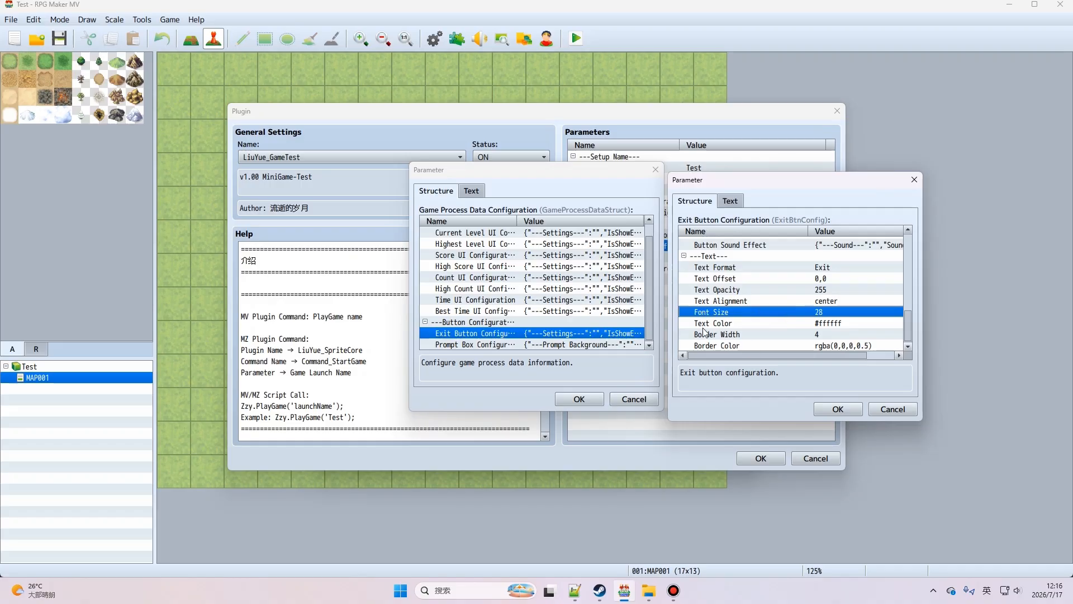
pyautogui.click(796, 323)
pyautogui.click(784, 335)
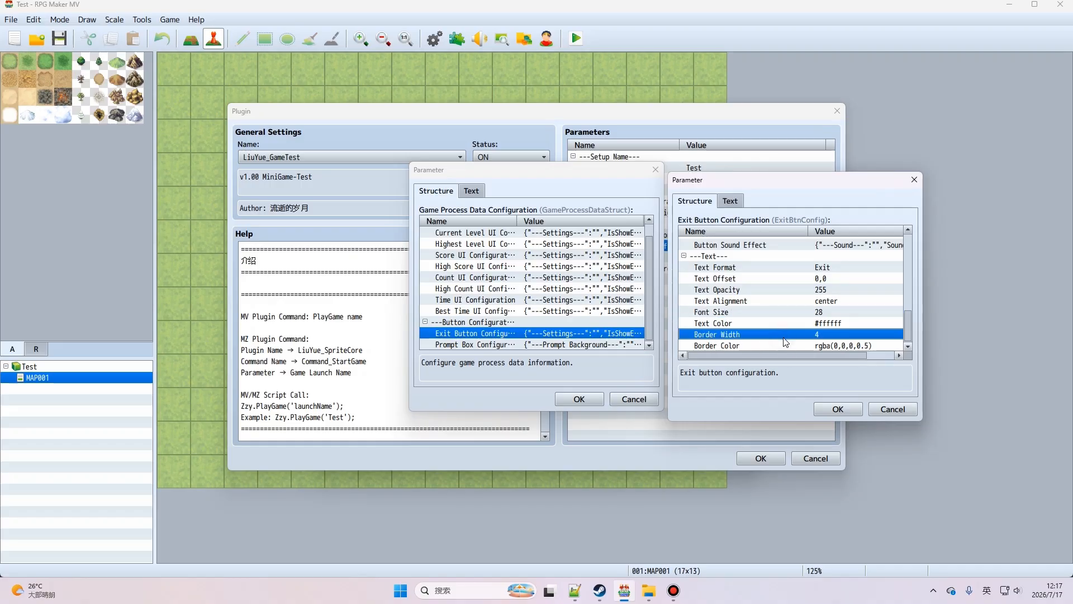
pyautogui.click(790, 346)
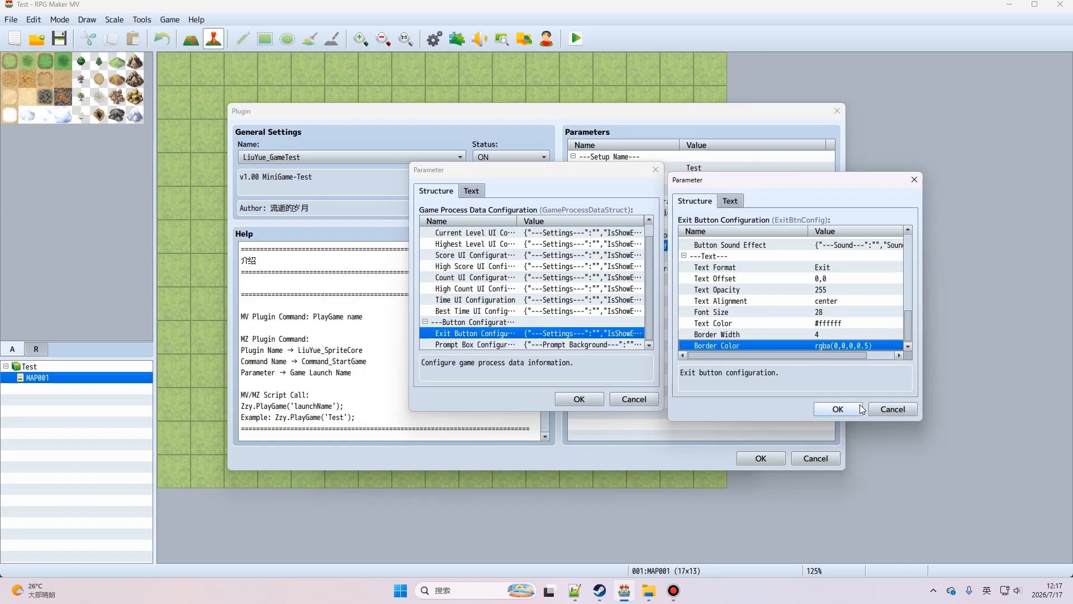
pyautogui.click(838, 408)
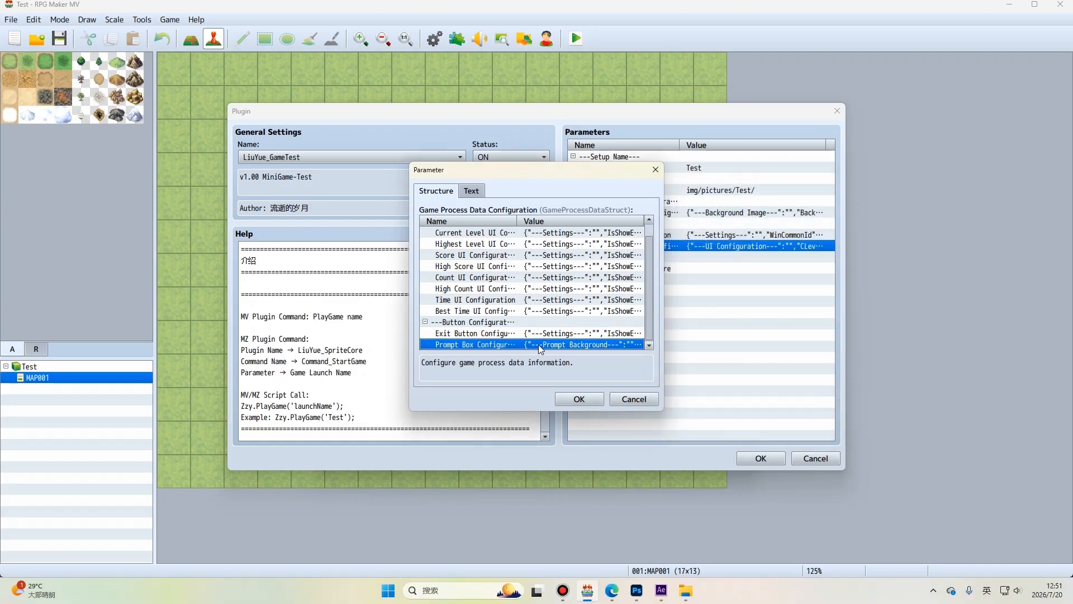
# Open the Prompt Box Configuration and look over its Win, Fail and Exit Background settings.
pyautogui.doubleClick(479, 347)
pyautogui.moveTo(508, 170); pyautogui.dragTo(790, 180)
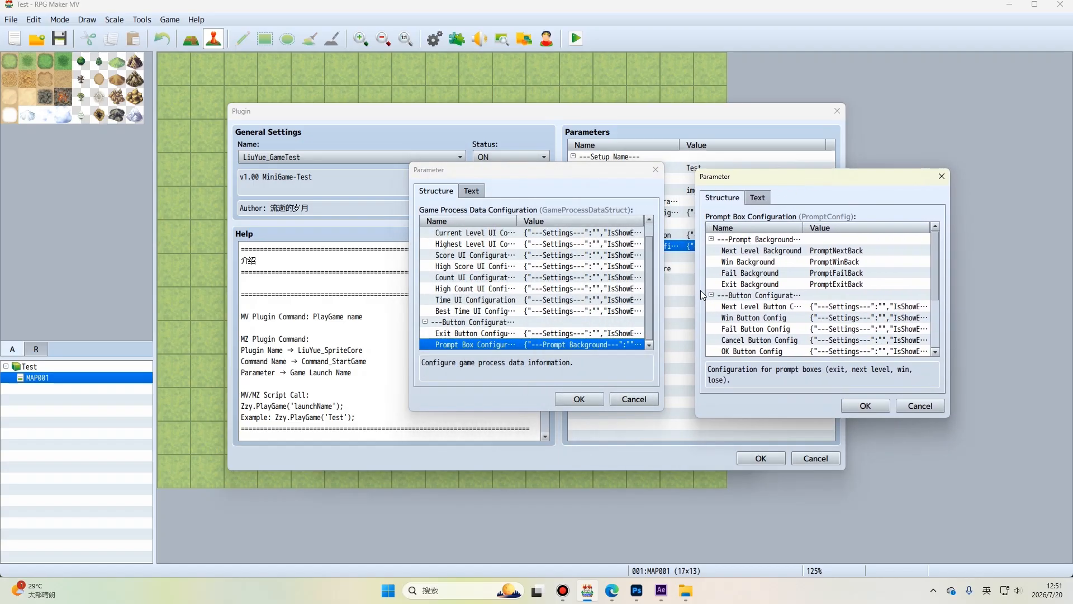
pyautogui.click(732, 273)
pyautogui.click(733, 261)
pyautogui.click(754, 273)
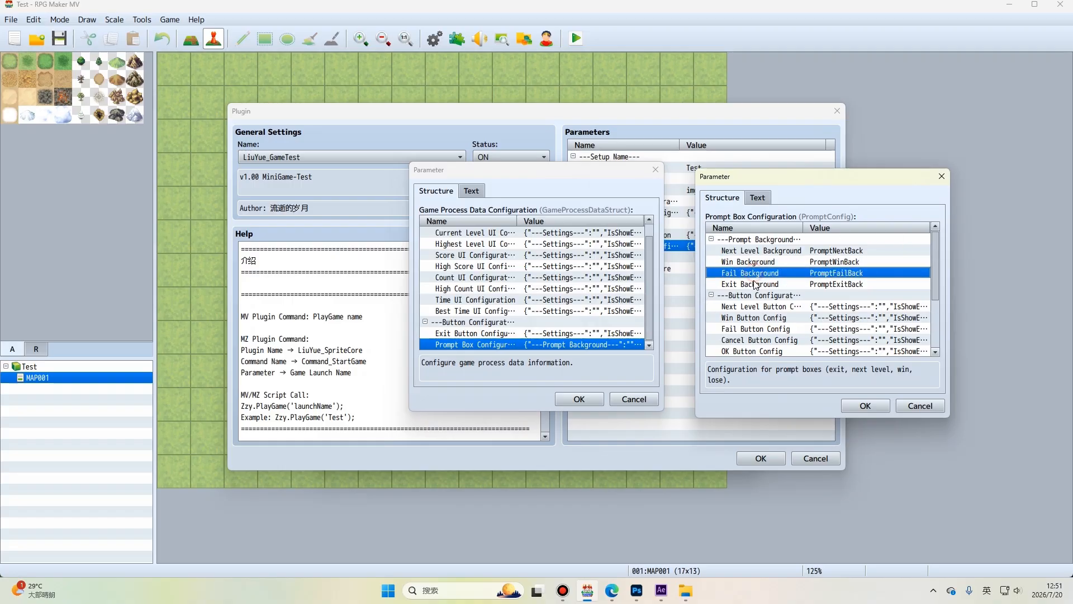
pyautogui.click(753, 285)
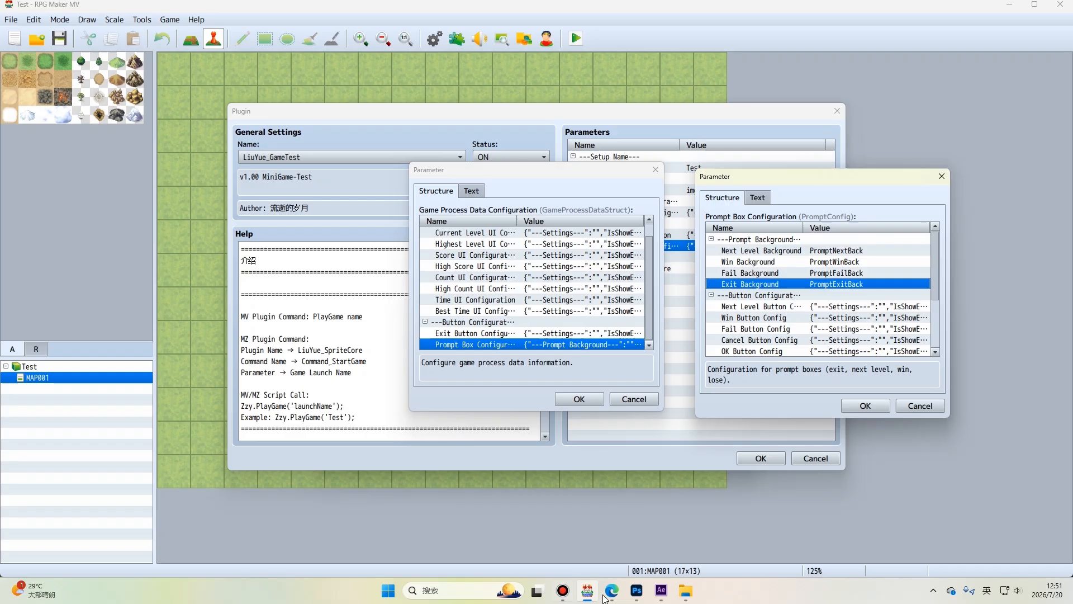
# Switch to File Explorer and preview the exit, fail, next and win prompt background images in the img/pictures/Test folder.
pyautogui.click(686, 590)
pyautogui.click(585, 394)
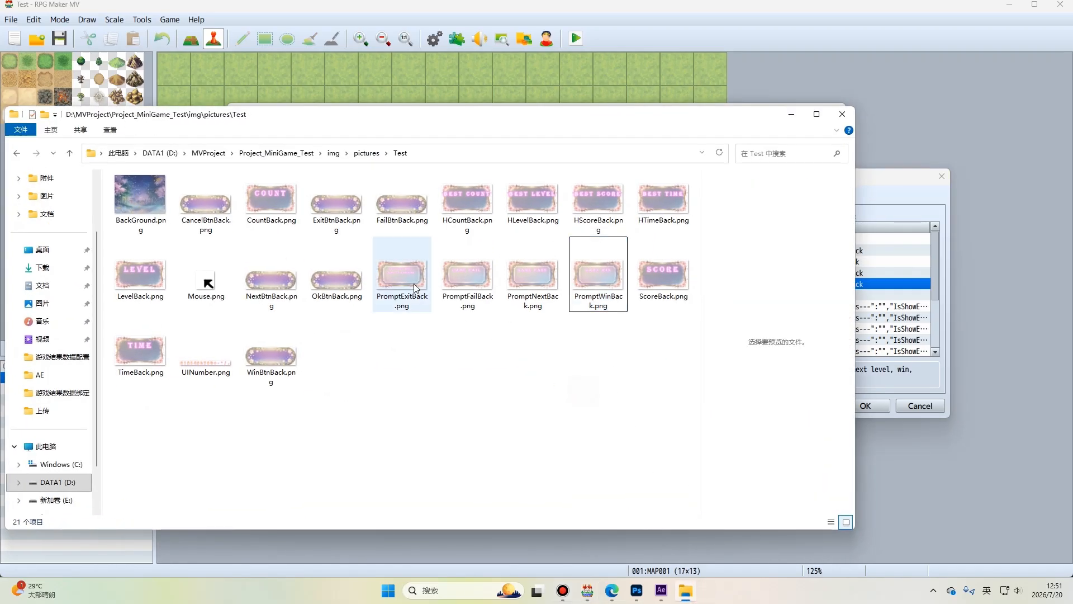
pyautogui.click(417, 288)
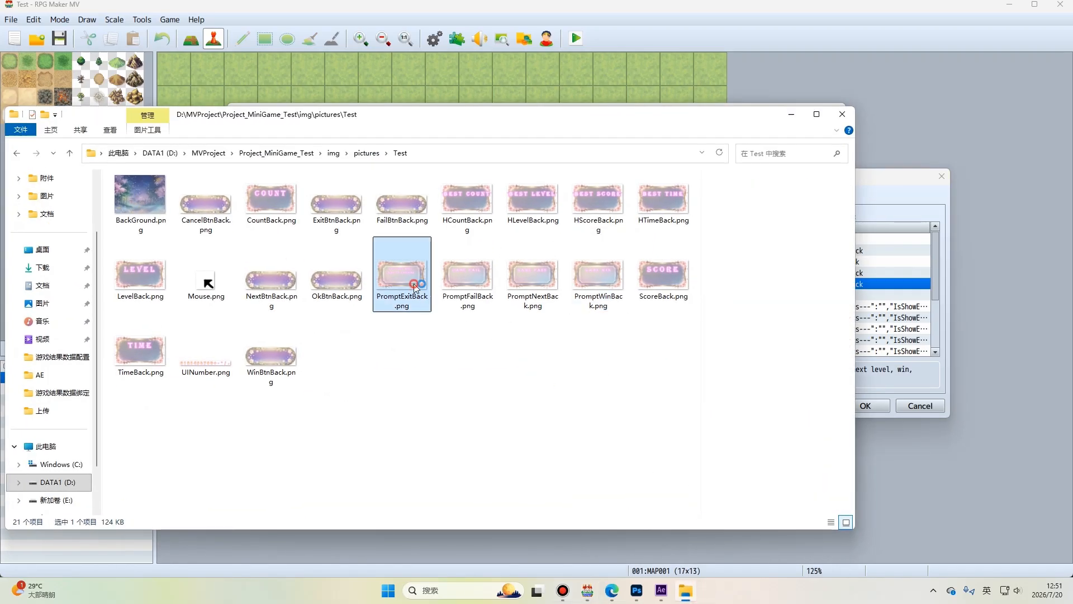
pyautogui.click(471, 293)
pyautogui.click(531, 301)
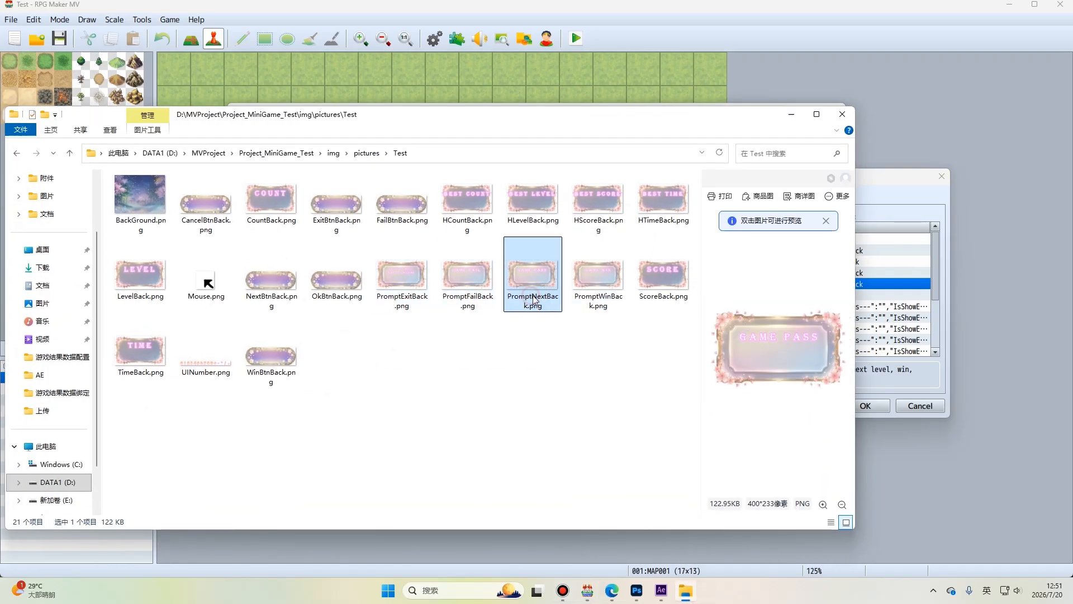
pyautogui.click(592, 300)
pyautogui.click(791, 114)
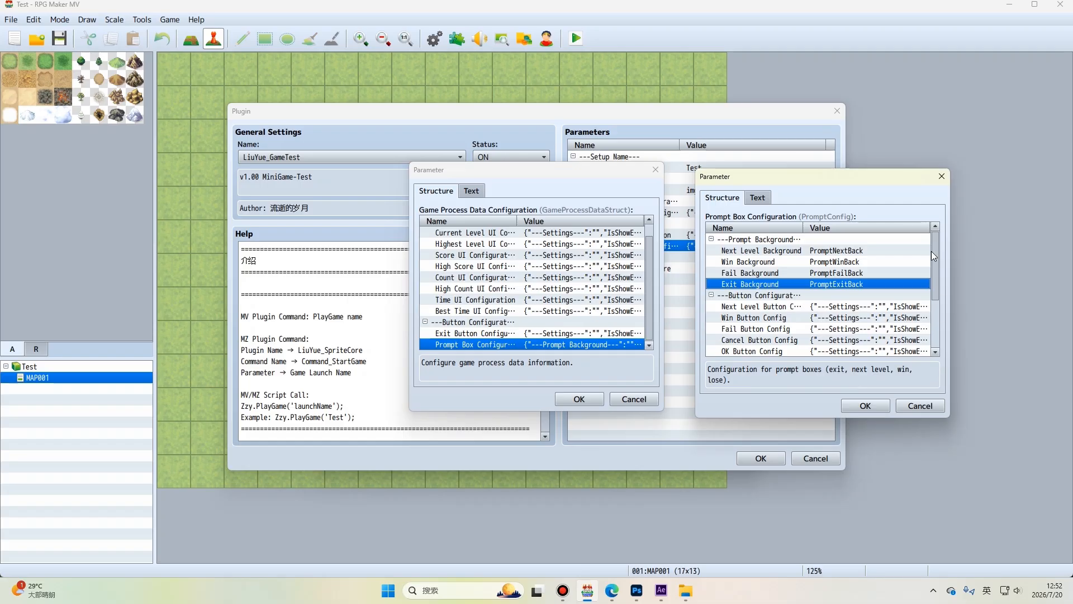
# Look over the prompt box's Next Level, Win, Fail and OK button configurations together with the Next Level and Exit backgrounds.
pyautogui.click(769, 252)
pyautogui.click(773, 306)
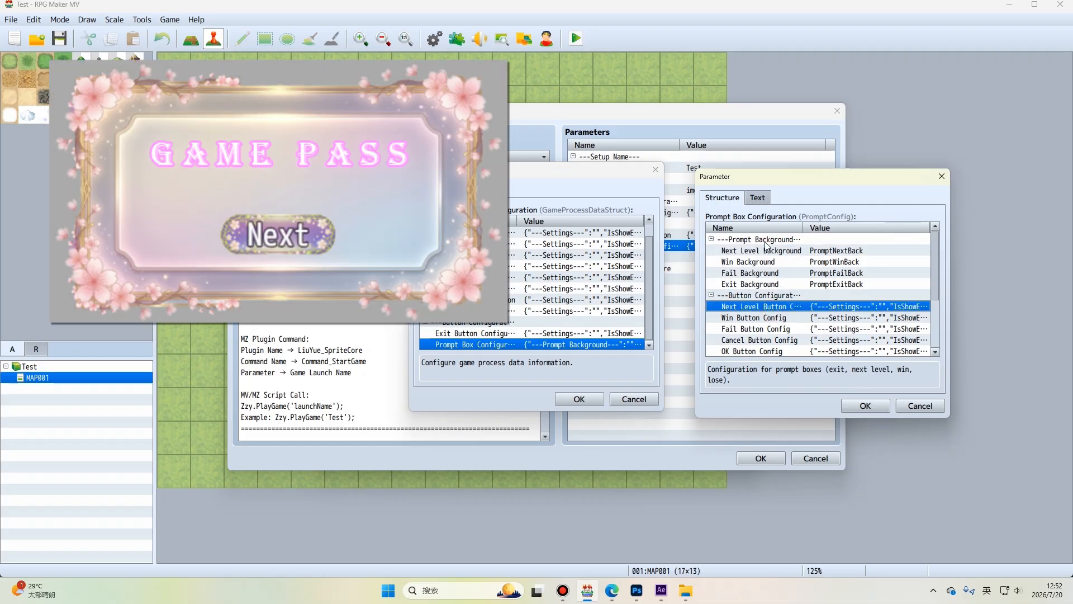
pyautogui.click(762, 318)
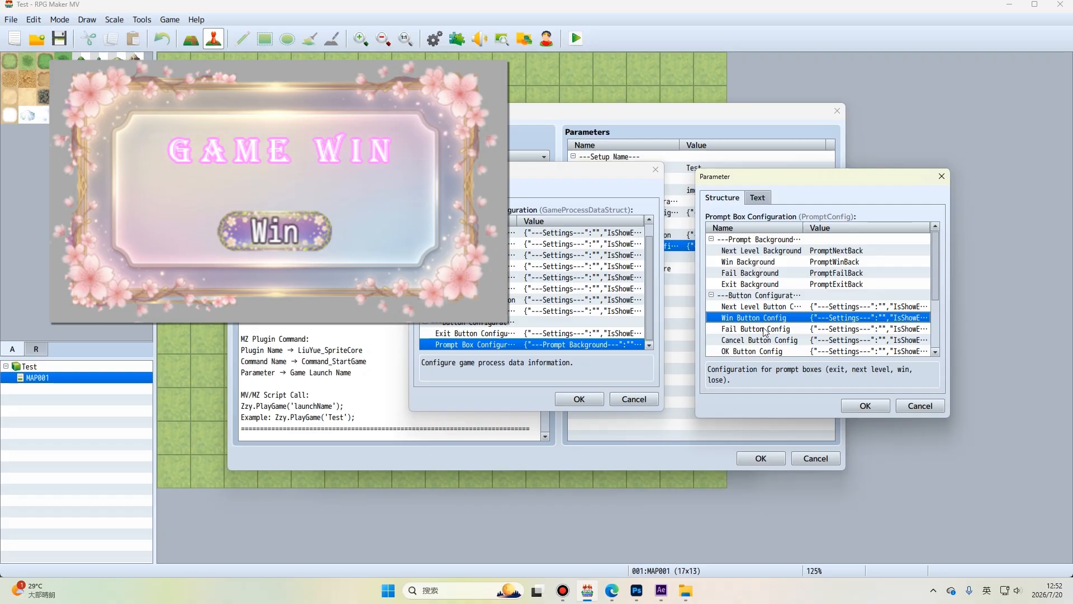
pyautogui.click(764, 330)
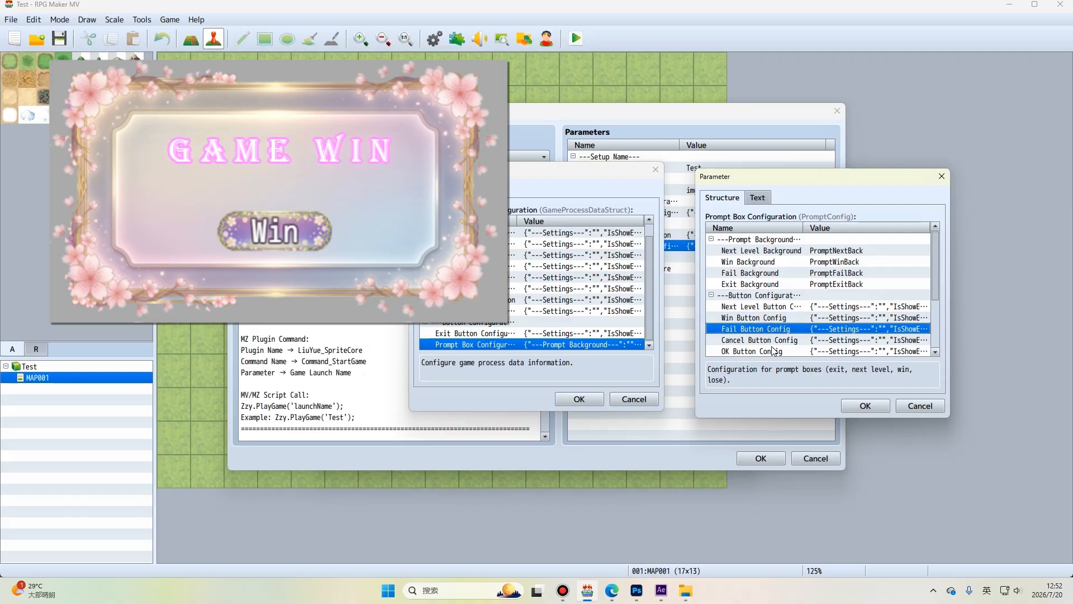
pyautogui.click(773, 351)
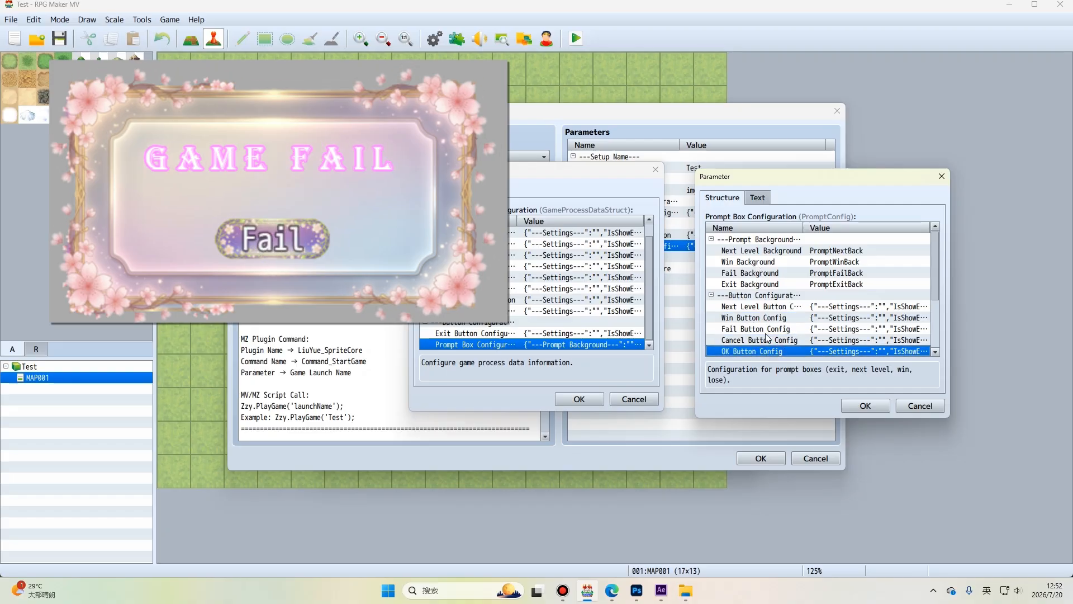
pyautogui.click(752, 285)
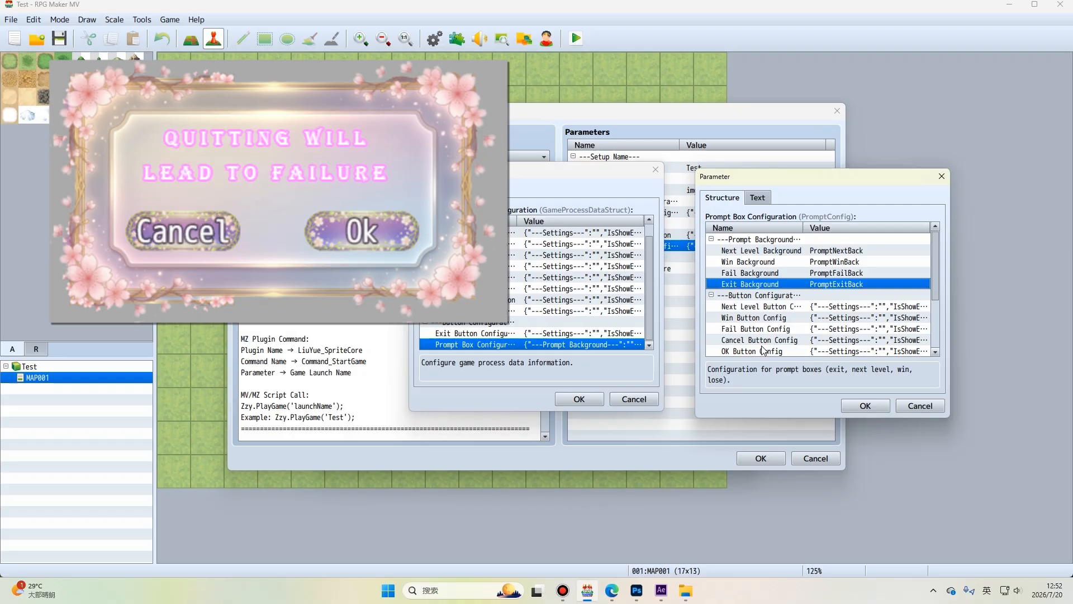
# Open the Next Level Button Config, examine its parameters and Position setting, and close it with the settings kept.
pyautogui.scroll(-1, 773, 331)
pyautogui.doubleClick(752, 295)
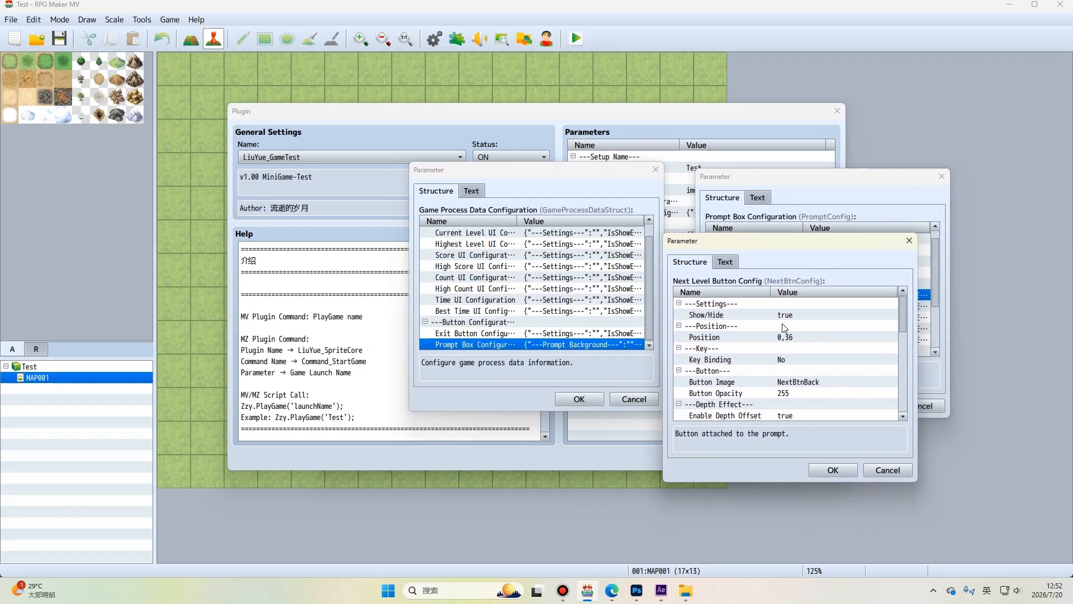
pyautogui.scroll(-5, 785, 335)
pyautogui.scroll(-3, 799, 373)
pyautogui.scroll(3, 807, 371)
pyautogui.scroll(3, 807, 389)
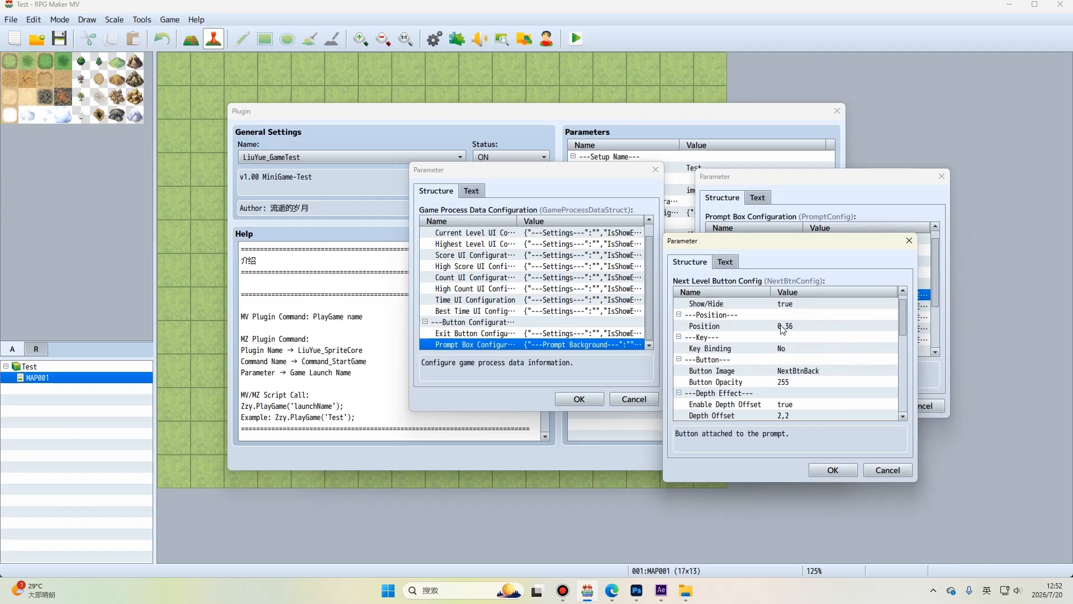
pyautogui.click(783, 329)
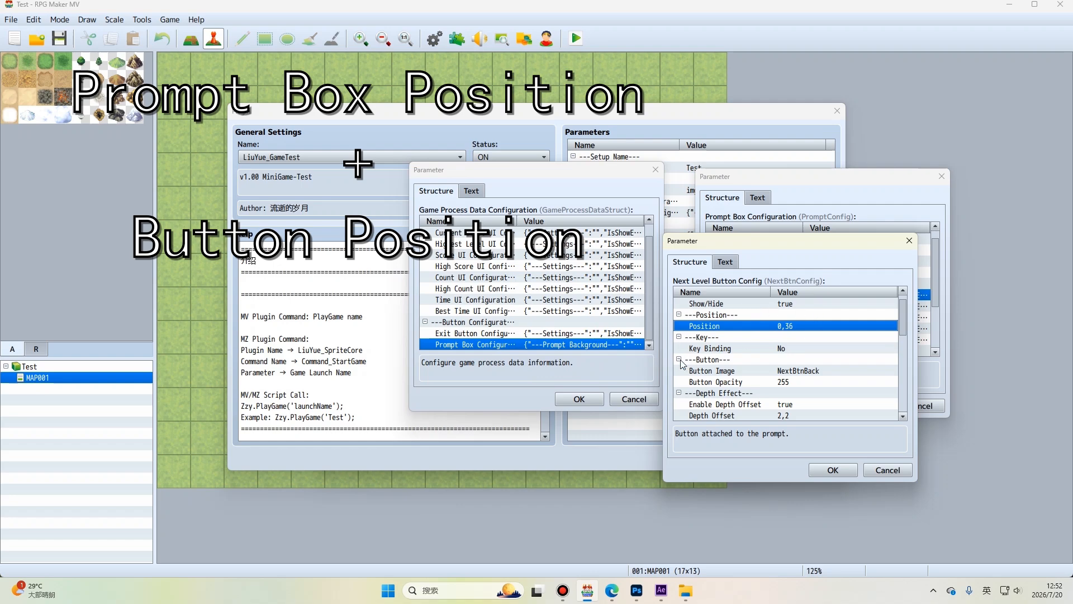
pyautogui.click(833, 470)
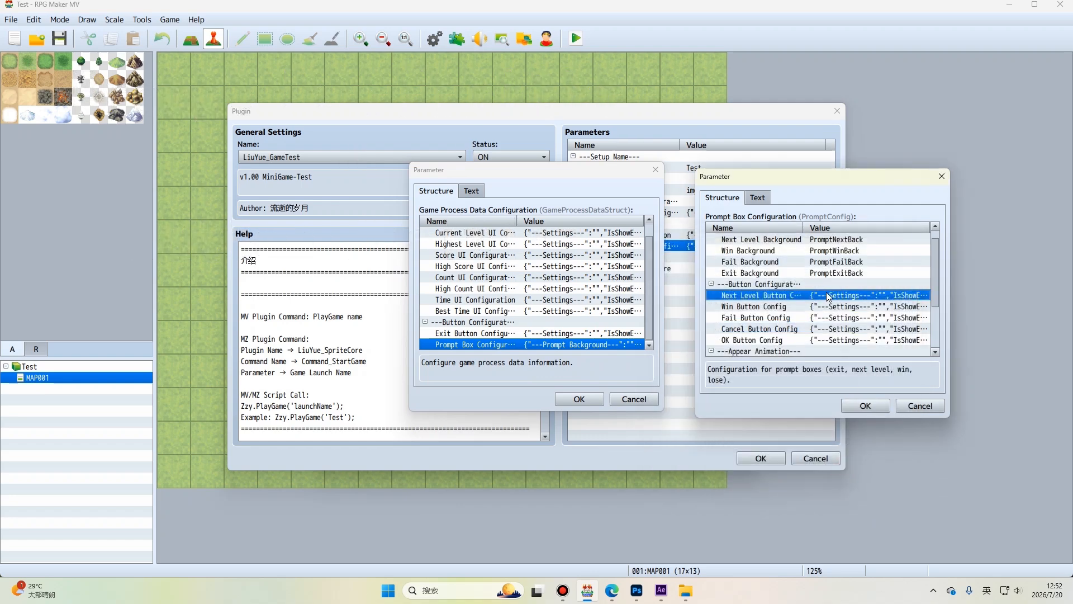
# Look over the Start Position, Stop Position and End Position of the prompt box's Appear Animation.
pyautogui.scroll(-3, 816, 304)
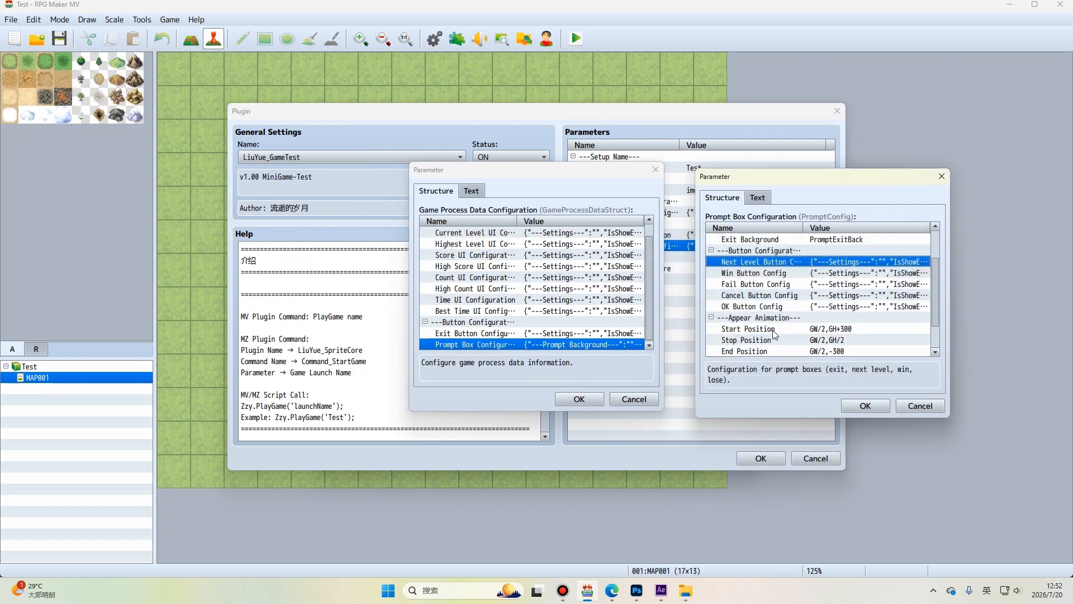
pyautogui.click(789, 330)
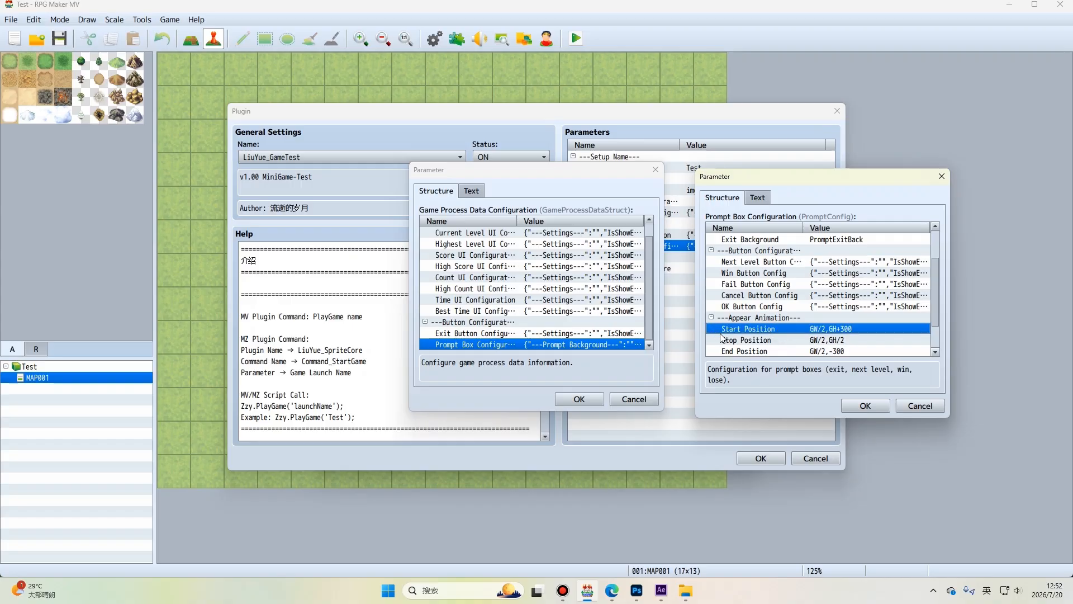
pyautogui.scroll(-1, 864, 327)
pyautogui.scroll(-1, 803, 322)
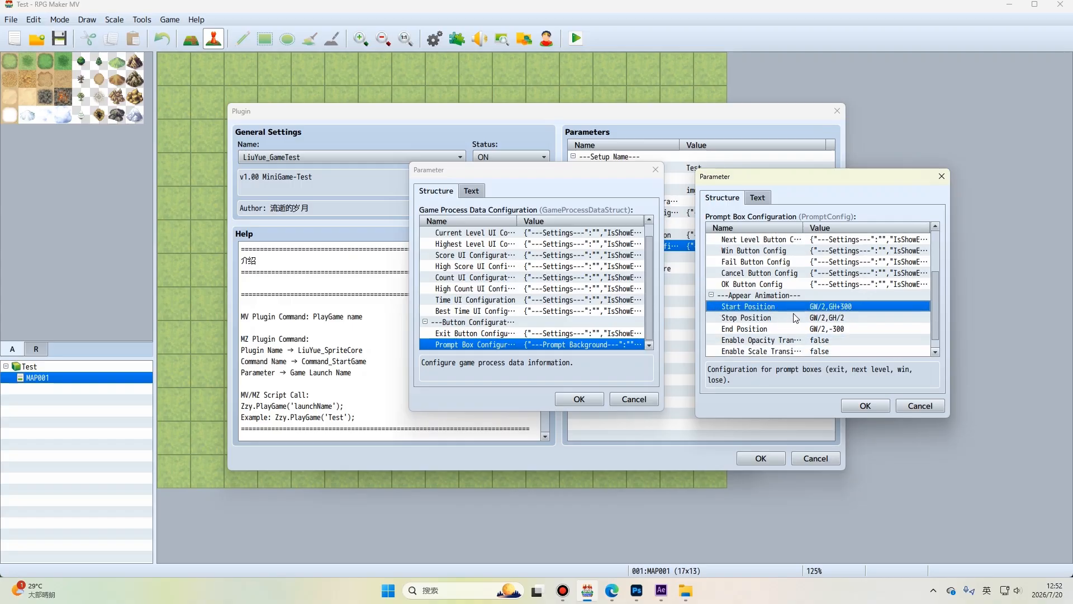
pyautogui.click(759, 320)
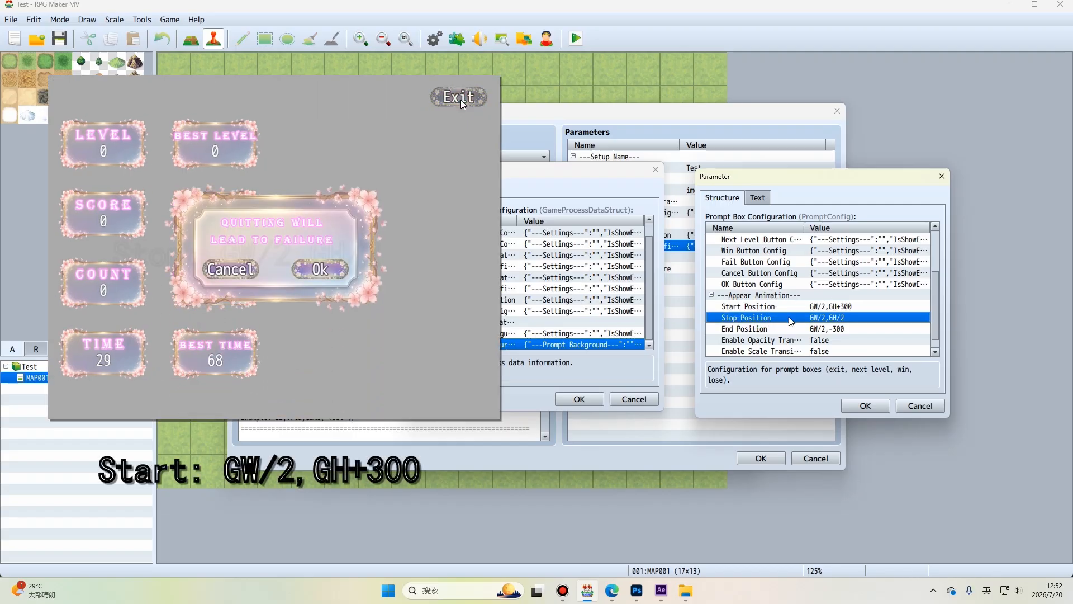
pyautogui.click(733, 328)
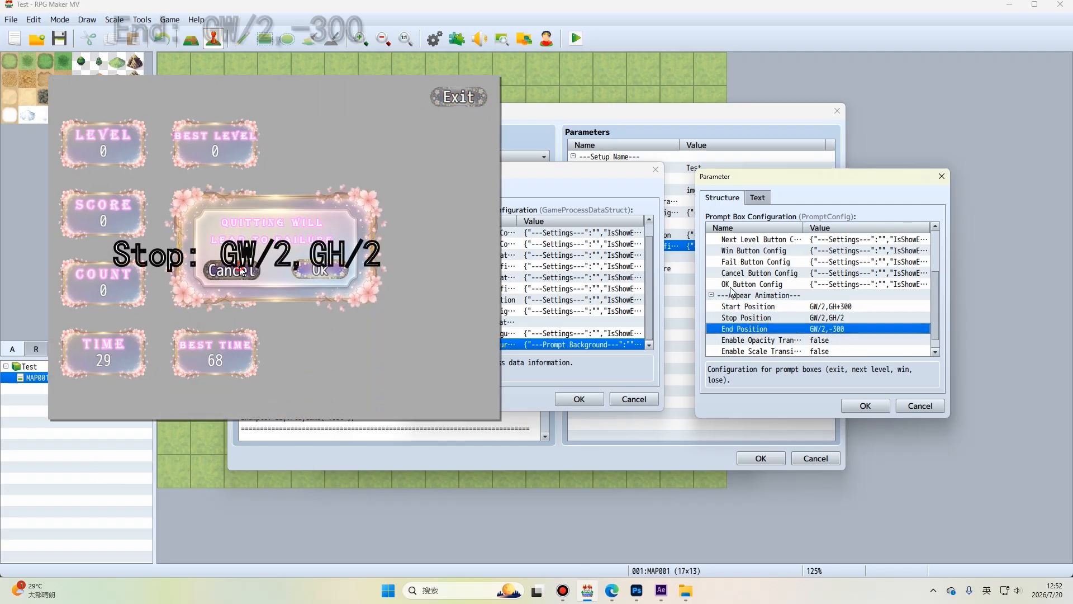
pyautogui.click(764, 306)
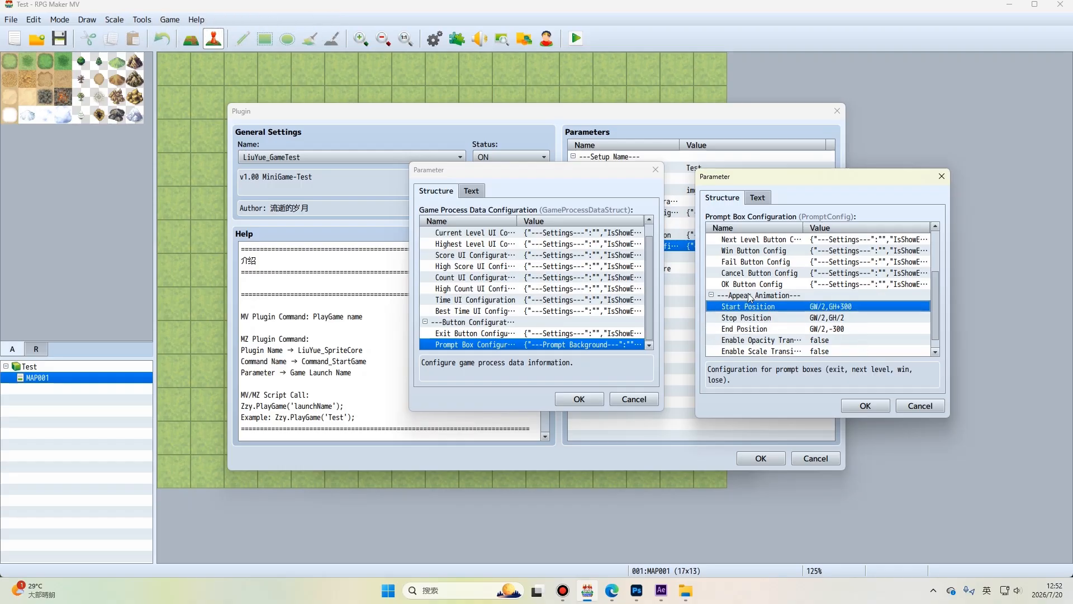
# Look over the prompt box's opacity and scale transition settings and open Transition Duration for editing.
pyautogui.click(770, 341)
pyautogui.scroll(-1, 779, 347)
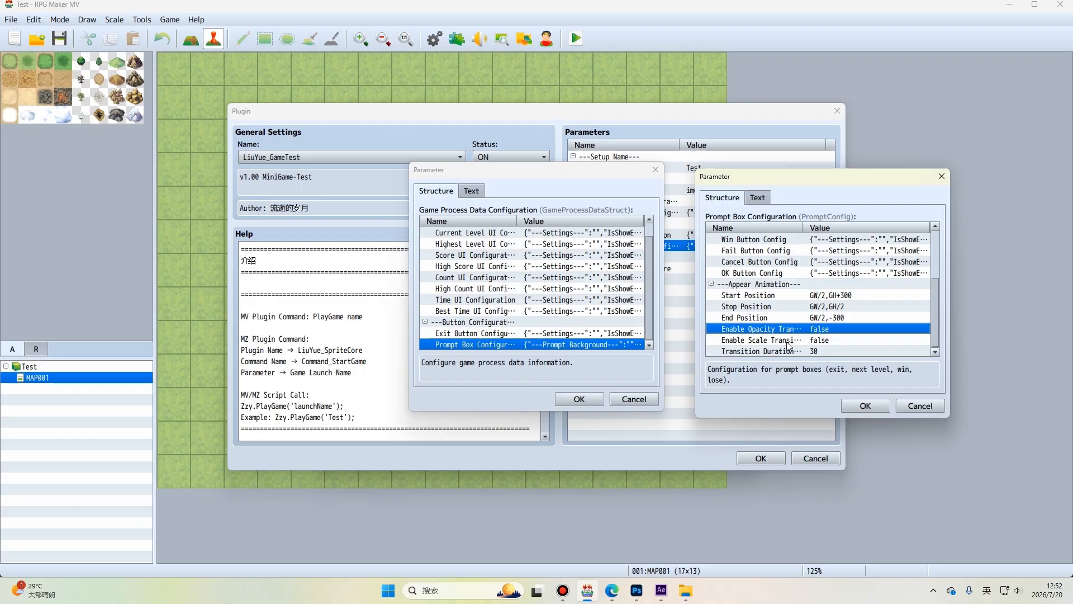
pyautogui.click(787, 341)
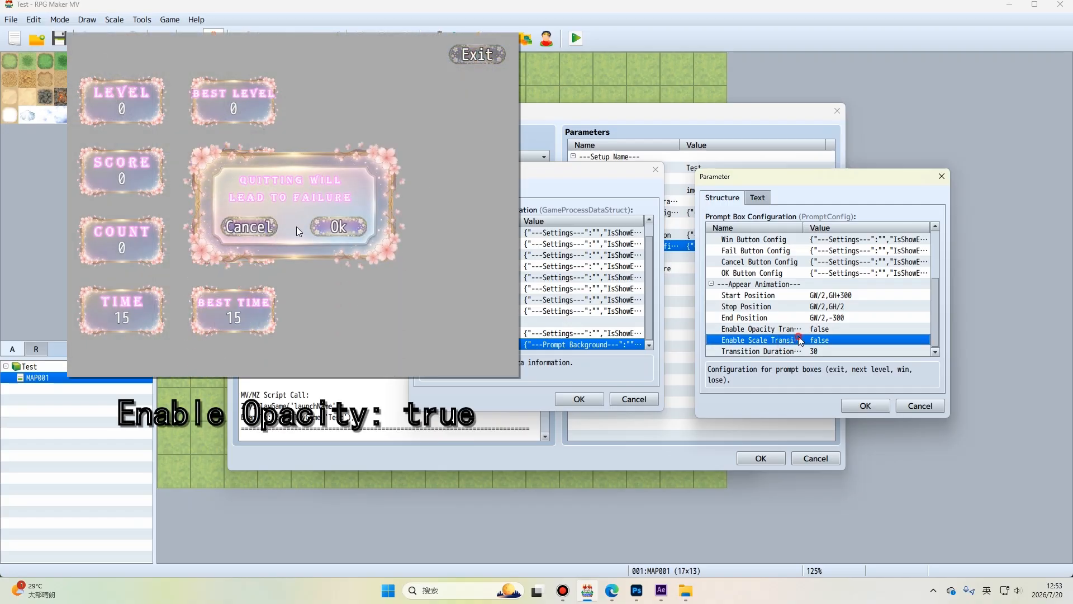
pyautogui.click(809, 332)
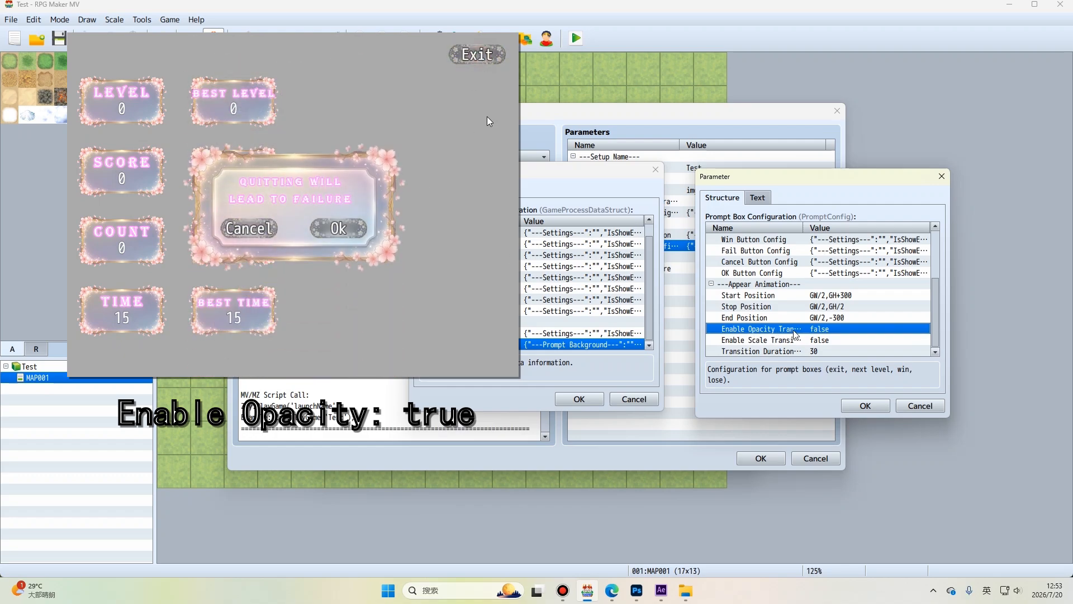
pyautogui.click(770, 341)
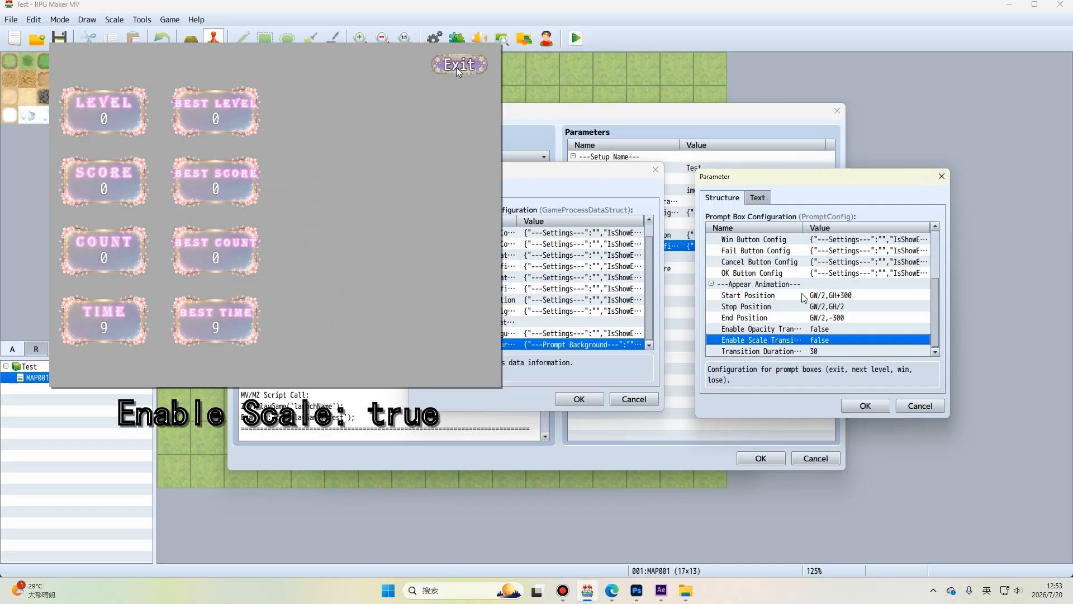
pyautogui.click(777, 351)
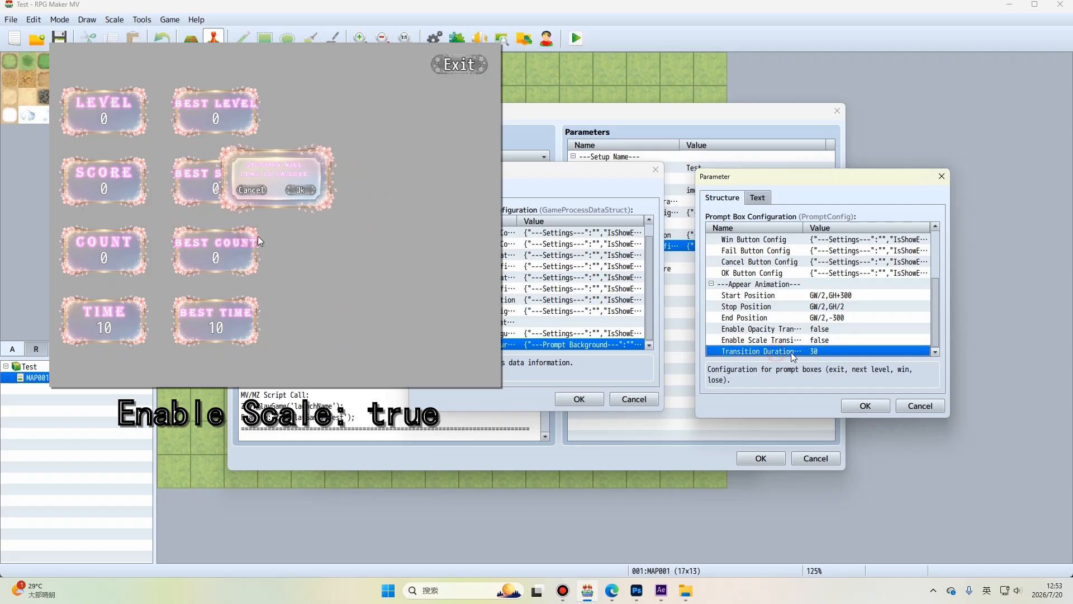
pyautogui.doubleClick(792, 351)
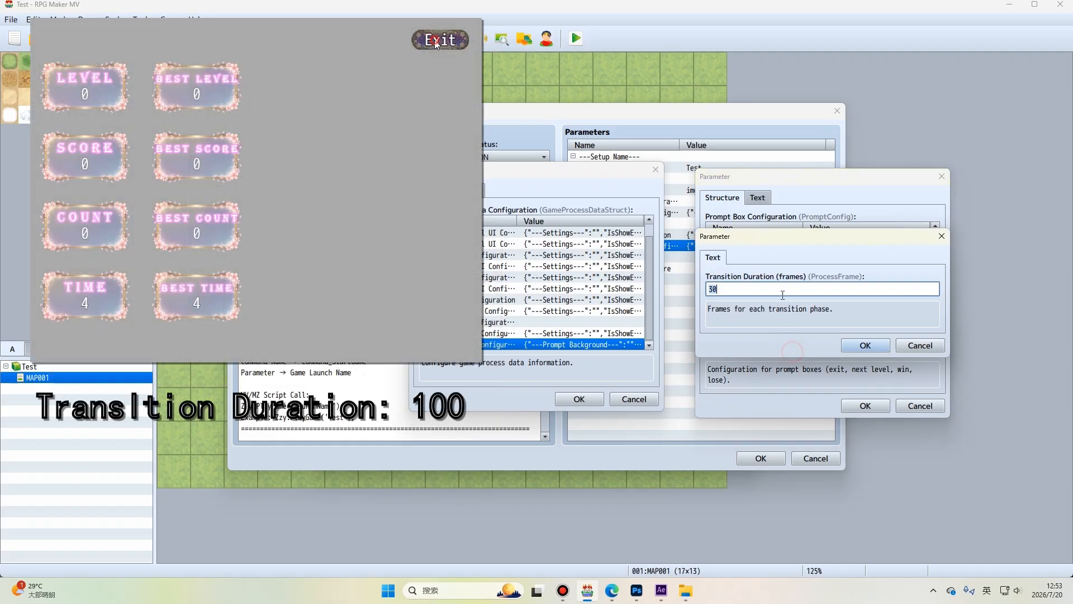